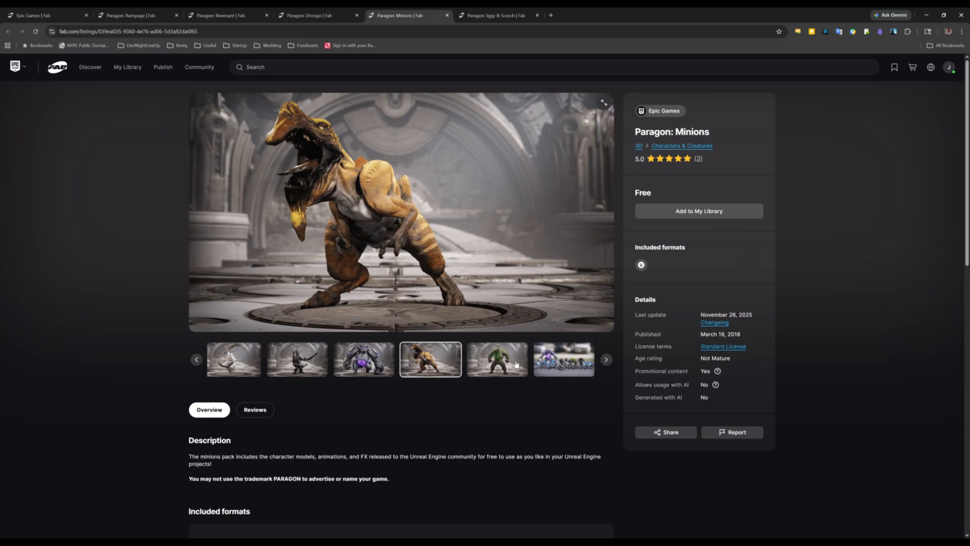
Step: Browse the preview images on the Paragon: Minions and Paragon: Iggy & Scorch listings
{"action": "left_click", "coordinate": [498, 359]}
{"action": "key", "text": "ctrl+Tab"}
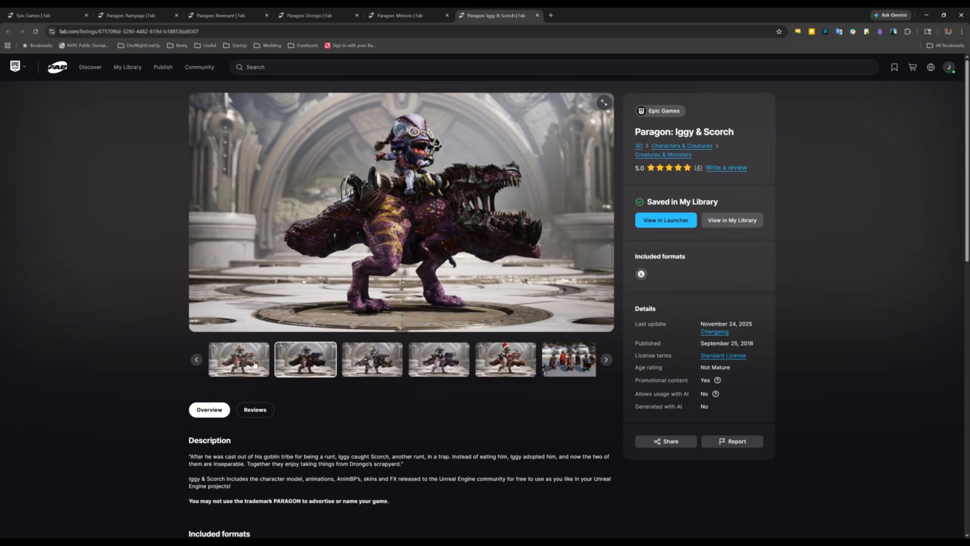
{"action": "left_click", "coordinate": [461, 360]}
{"action": "left_click", "coordinate": [464, 365]}
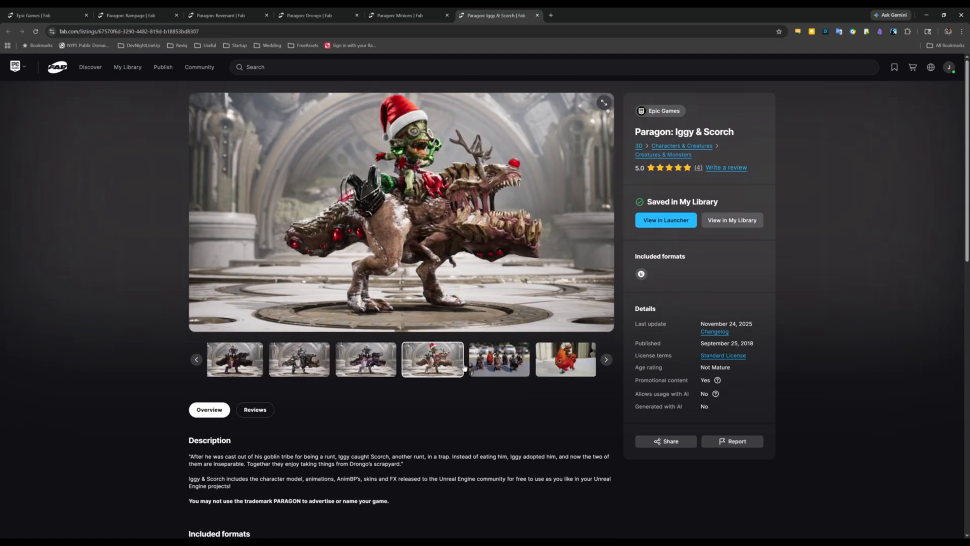
{"action": "left_click", "coordinate": [495, 370]}
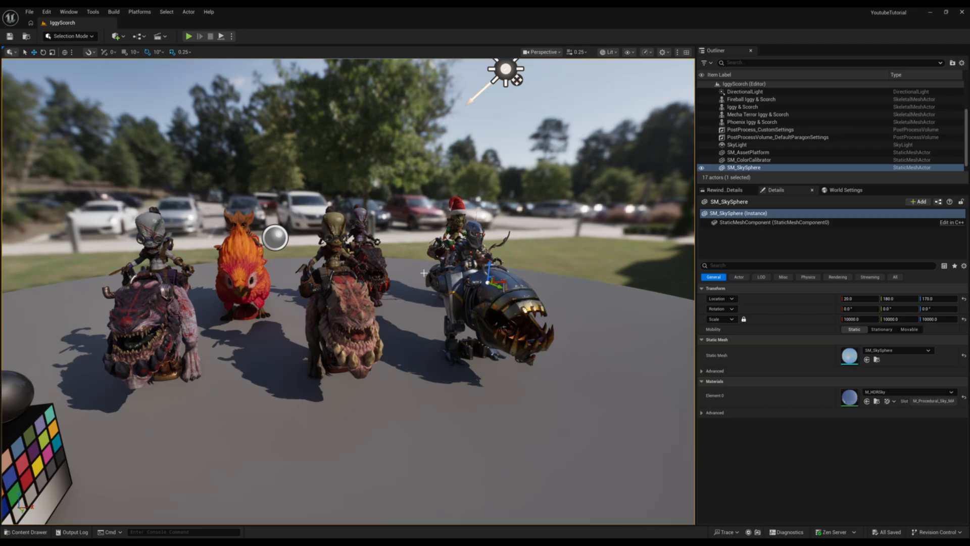
Step: Switch to Unreal Engine and look over the lined-up Iggy & Scorch skin variants in the IggyScorch level
{"action": "scroll", "coordinate": [347, 291], "scroll_direction": "up", "scroll_amount": 5}
{"action": "right_click_drag", "start_coordinate": [347, 291], "coordinate": [187, 298]}
{"action": "right_click_drag", "start_coordinate": [454, 293], "coordinate": [531, 311]}
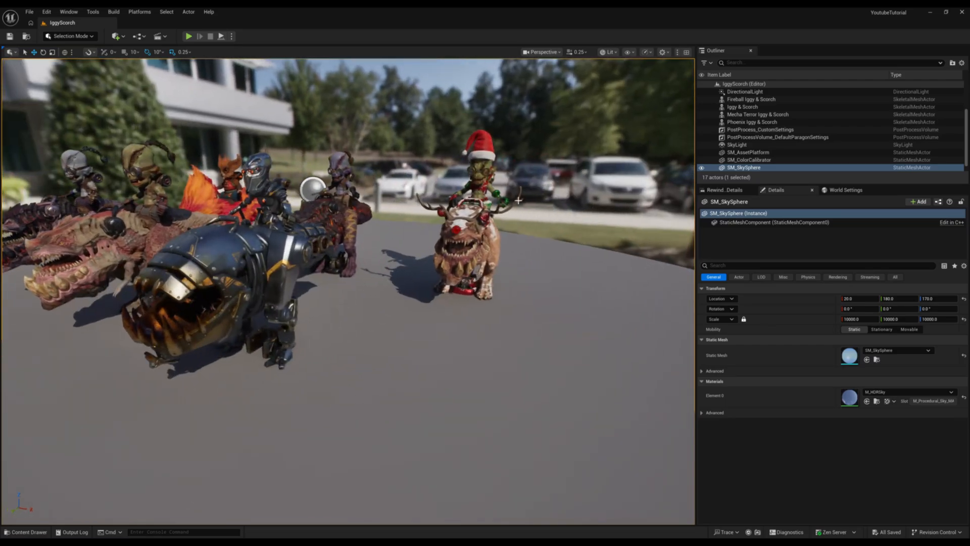
{"action": "mouse_move", "coordinate": [412, 320]}
{"action": "right_mouse_down"}
{"action": "mouse_move", "coordinate": [406, 293]}
{"action": "mouse_move", "coordinate": [386, 312]}
{"action": "mouse_move", "coordinate": [372, 310]}
{"action": "mouse_move", "coordinate": [364, 327]}
{"action": "mouse_move", "coordinate": [462, 252]}
{"action": "mouse_move", "coordinate": [429, 275]}
{"action": "mouse_move", "coordinate": [423, 248]}
{"action": "mouse_move", "coordinate": [432, 280]}
{"action": "mouse_move", "coordinate": [351, 241]}
{"action": "mouse_move", "coordinate": [407, 246]}
{"action": "mouse_move", "coordinate": [421, 213]}
{"action": "mouse_move", "coordinate": [371, 195]}
{"action": "mouse_move", "coordinate": [379, 216]}
{"action": "mouse_move", "coordinate": [387, 196]}
{"action": "mouse_move", "coordinate": [385, 226]}
{"action": "mouse_move", "coordinate": [422, 322]}
{"action": "mouse_move", "coordinate": [428, 283]}
{"action": "mouse_move", "coordinate": [420, 335]}
{"action": "mouse_move", "coordinate": [429, 324]}
{"action": "right_mouse_up"}
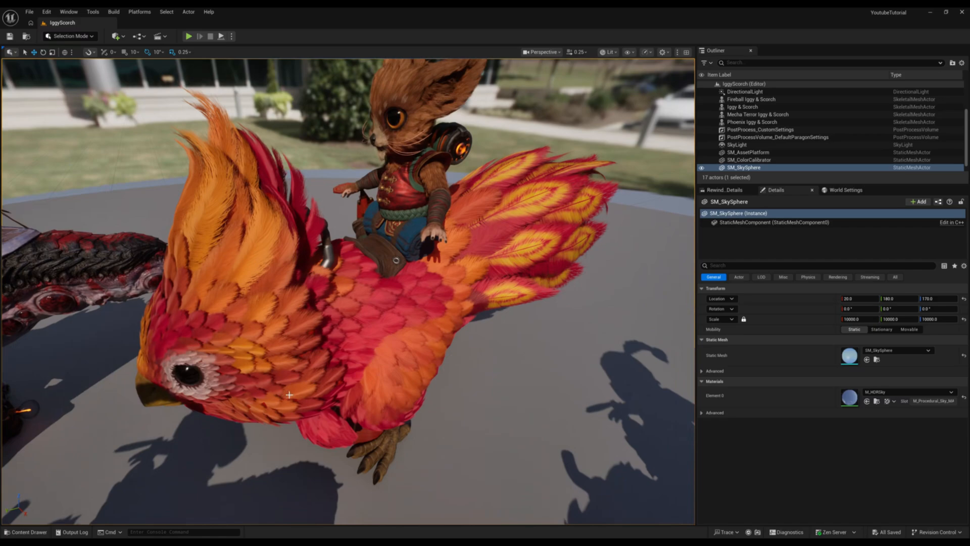
Step: Examine the Phoenix Iggy & Scorch character and its neighbouring characters up close
{"action": "right_click_drag", "start_coordinate": [429, 324], "coordinate": [460, 301]}
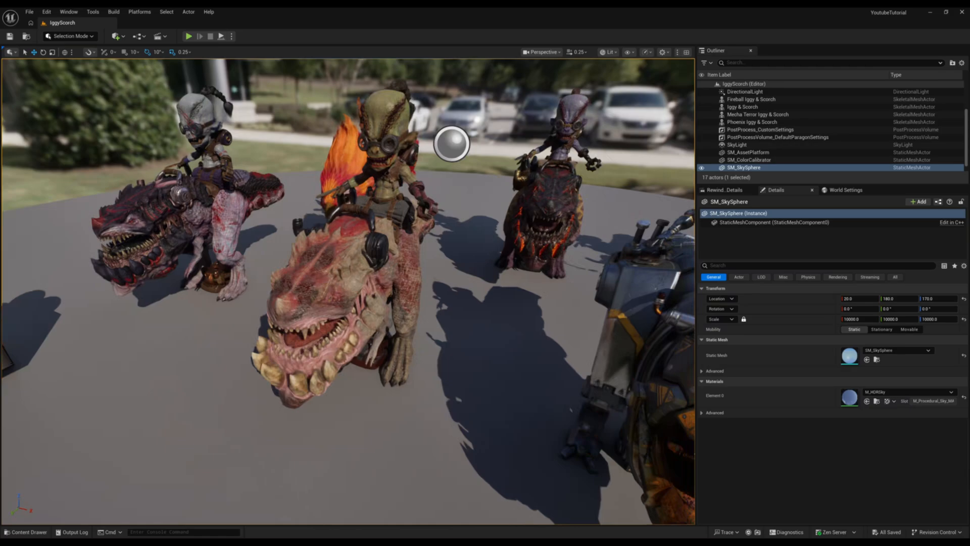
{"action": "key", "text": "w"}
{"action": "right_click_drag", "start_coordinate": [349, 291], "coordinate": [339, 273]}
{"action": "key", "text": "s"}
{"action": "key", "text": "w"}
{"action": "key", "text": "d"}
{"action": "key", "text": "s"}
{"action": "key", "text": "w"}
{"action": "key", "text": "s"}
{"action": "key", "text": "a"}
{"action": "key", "text": "w"}
{"action": "key", "text": "s"}
{"action": "key", "text": "d"}
{"action": "key", "text": "w"}
{"action": "key", "text": "a"}
{"action": "key", "text": "w"}
{"action": "key", "text": "s"}
{"action": "key", "text": "w"}
{"action": "key", "text": "s"}
{"action": "key", "text": "d"}
{"action": "key", "text": "a"}
{"action": "key", "text": "w"}
{"action": "key", "text": "s"}
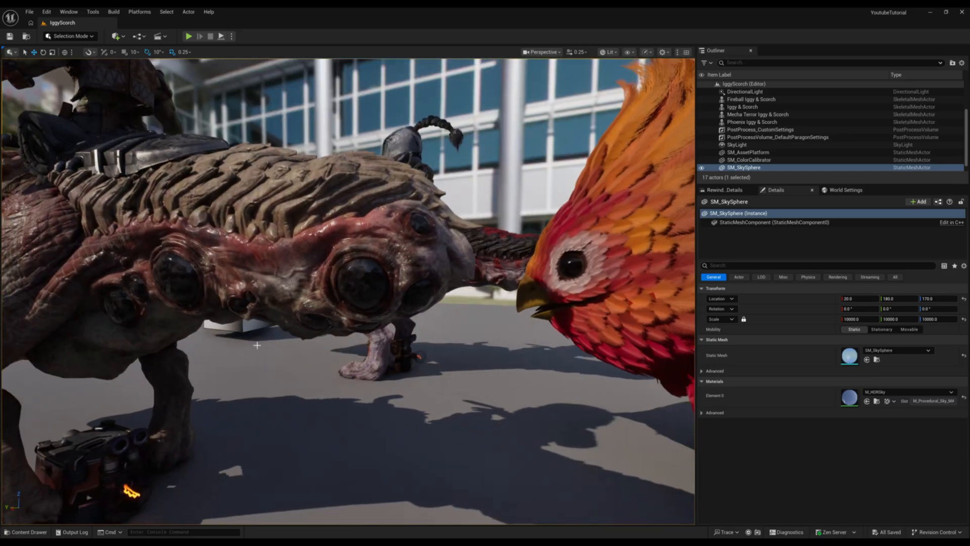
Step: Examine the eyes, skin detail, legs and jaws of the scaly Scorch mount beside the phoenix
{"action": "key", "text": "s"}
{"action": "right_click_drag", "start_coordinate": [342, 337], "coordinate": [422, 357]}
{"action": "key", "text": "a"}
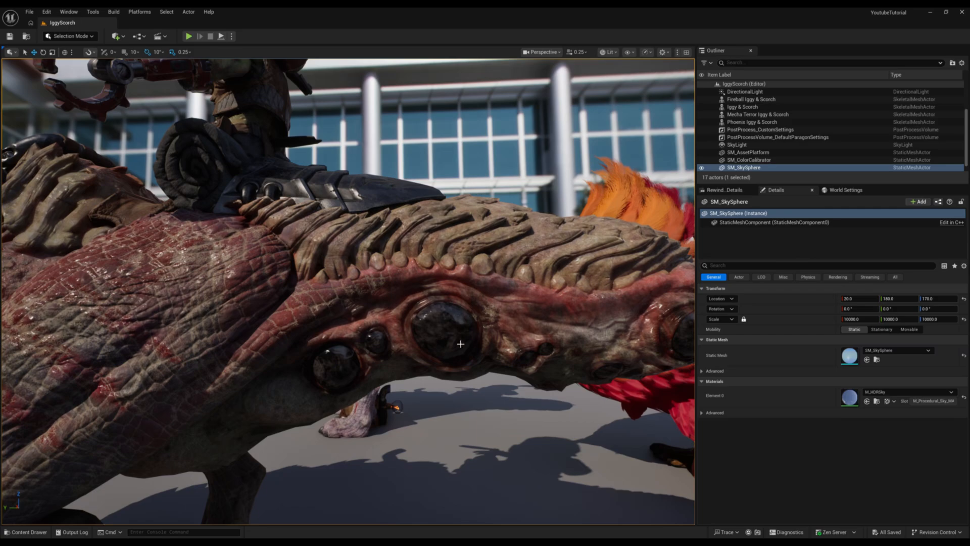
{"action": "right_click_drag", "start_coordinate": [549, 368], "coordinate": [551, 360]}
{"action": "key", "text": "d"}
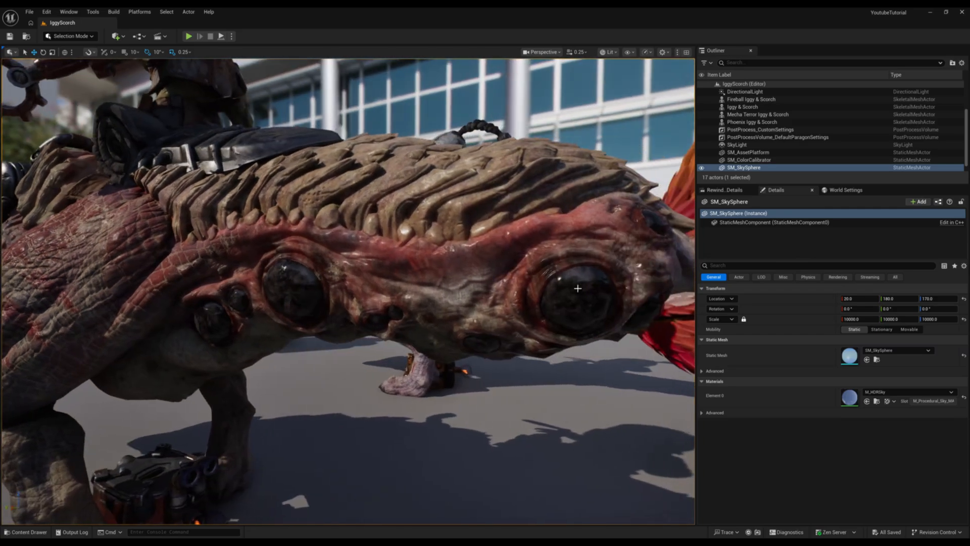
{"action": "key", "text": "d"}
{"action": "right_click_drag", "start_coordinate": [572, 287], "coordinate": [189, 338]}
{"action": "key", "text": "s"}
{"action": "key", "text": "d"}
{"action": "key", "text": "d"}
{"action": "key", "text": "w"}
{"action": "right_click_drag", "start_coordinate": [395, 331], "coordinate": [343, 353]}
{"action": "key", "text": "d"}
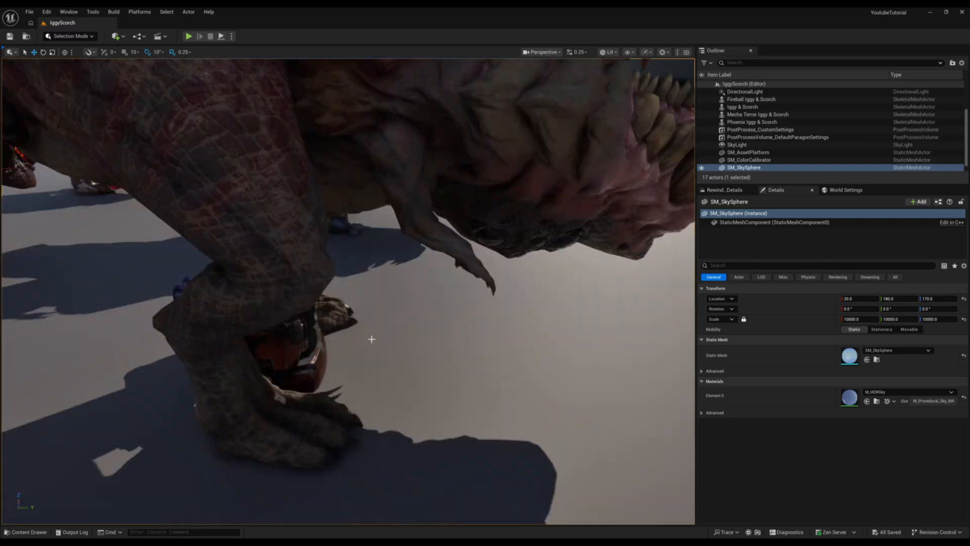
{"action": "key", "text": "s"}
{"action": "right_click_drag", "start_coordinate": [237, 218], "coordinate": [253, 229]}
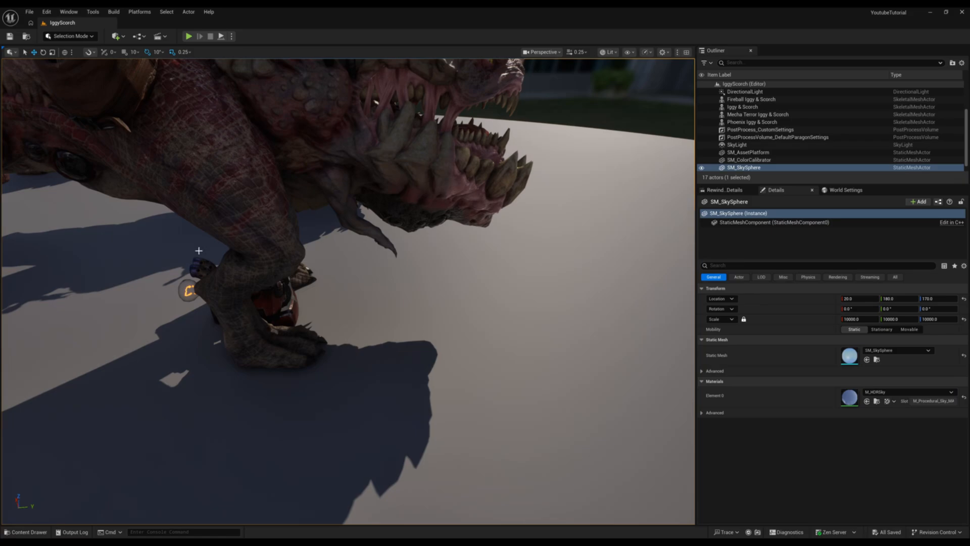
Step: Examine the whole group of variants from other angles, ending in front of the green-skinned Iggy & Scorch
{"action": "key", "text": "d"}
{"action": "right_click_drag", "start_coordinate": [310, 287], "coordinate": [415, 319]}
{"action": "key", "text": "a"}
{"action": "key", "text": "a"}
{"action": "key", "text": "s"}
{"action": "key", "text": "a"}
{"action": "key", "text": "a"}
{"action": "key", "text": "a"}
{"action": "key", "text": "s"}
{"action": "right_click_drag", "start_coordinate": [351, 302], "coordinate": [239, 332]}
{"action": "key", "text": "w"}
{"action": "key", "text": "a"}
{"action": "key", "text": "w"}
{"action": "key", "text": "s"}
{"action": "key", "text": "a"}
{"action": "key", "text": "d"}
{"action": "key", "text": "s"}
{"action": "key", "text": "w"}
{"action": "key", "text": "s"}
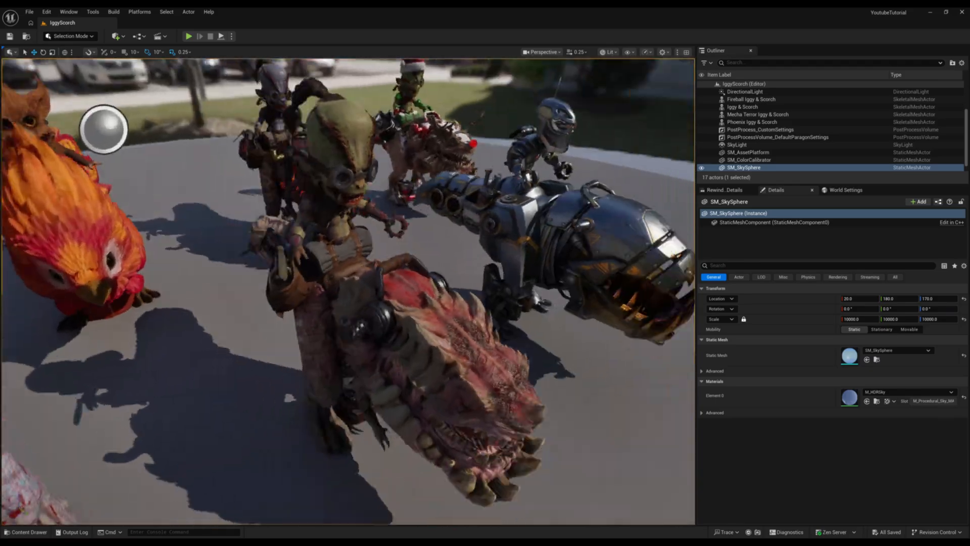
Step: Export the Iggy & Scorch actor's skeletal mesh asset as an FBX file named IggyScorch into the ChopShopExample folder
{"action": "left_click", "coordinate": [372, 321]}
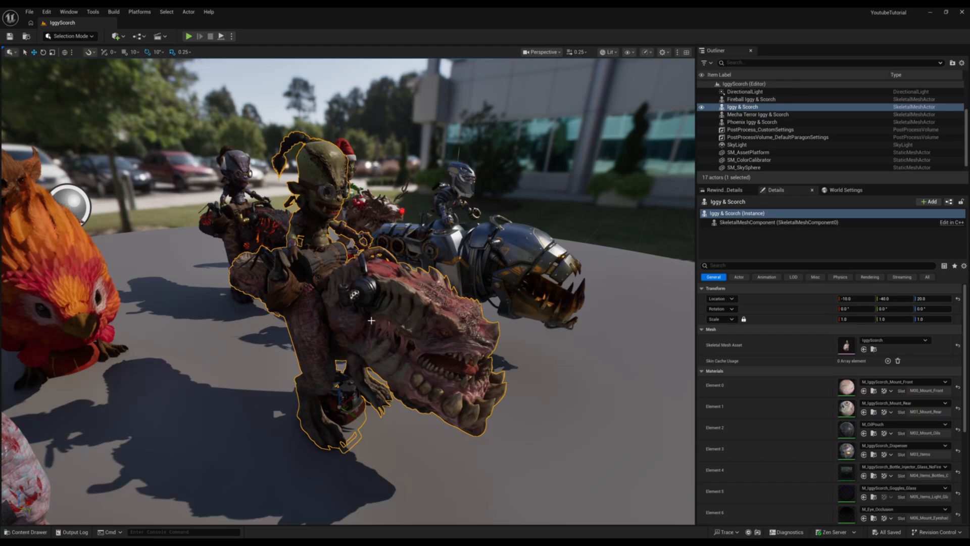
{"action": "left_click", "coordinate": [874, 348]}
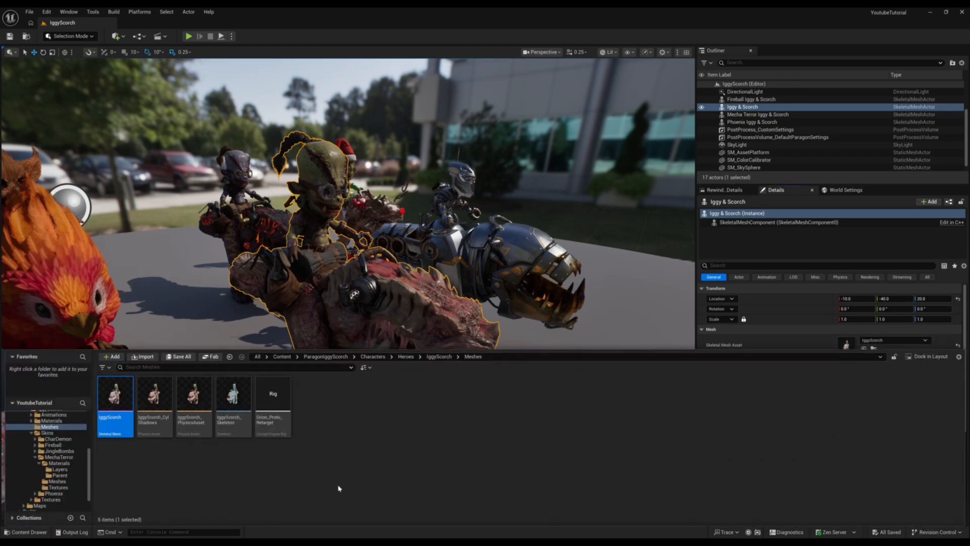
{"action": "right_click", "coordinate": [119, 399]}
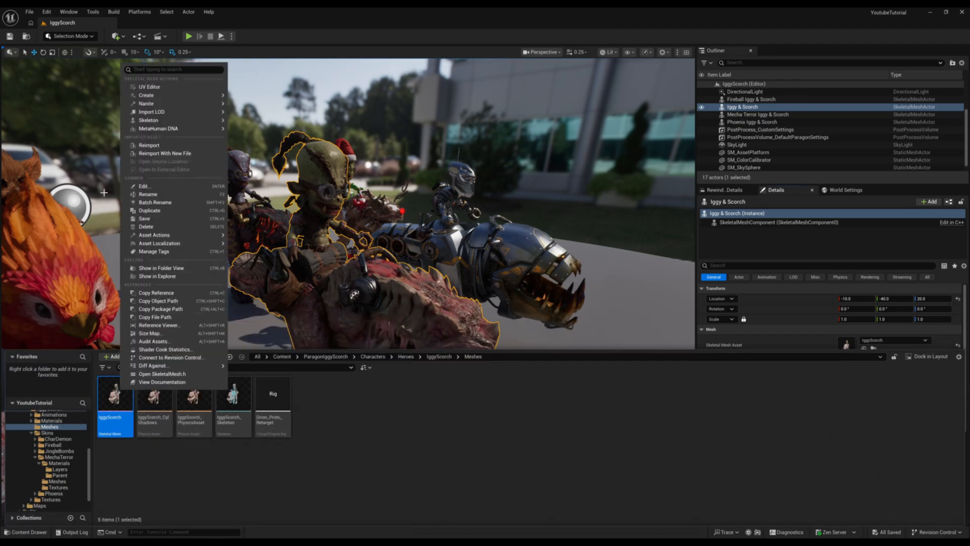
{"action": "mouse_move", "coordinate": [172, 248]}
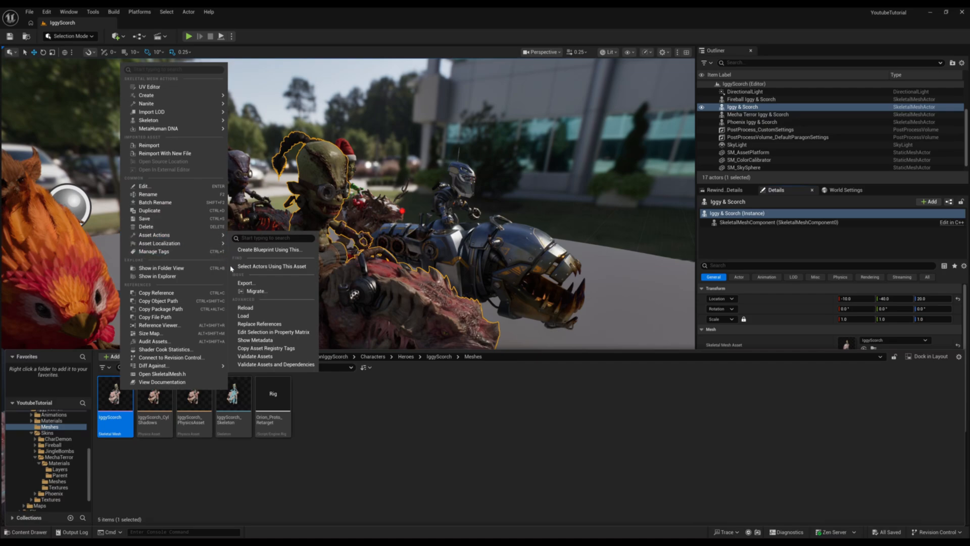
{"action": "left_click", "coordinate": [245, 283]}
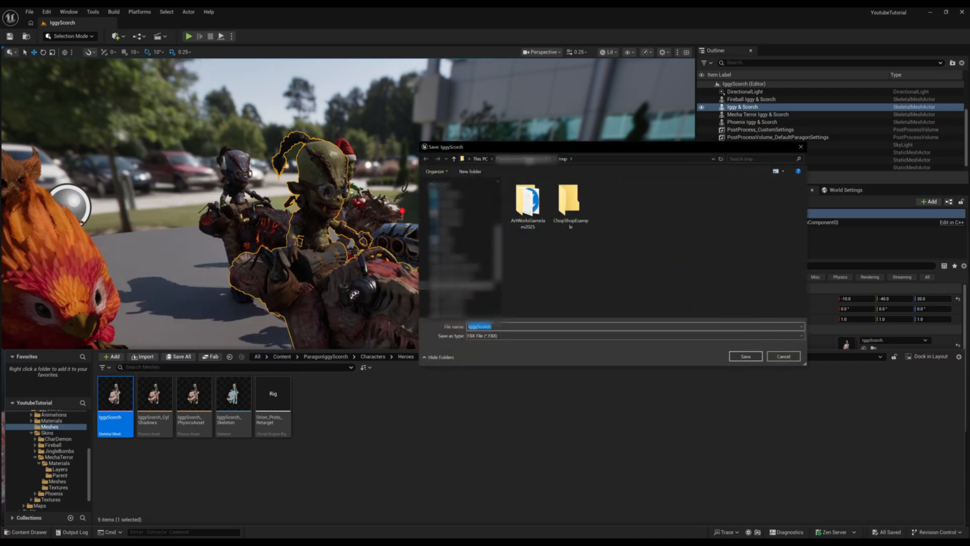
{"action": "double_click", "coordinate": [574, 192]}
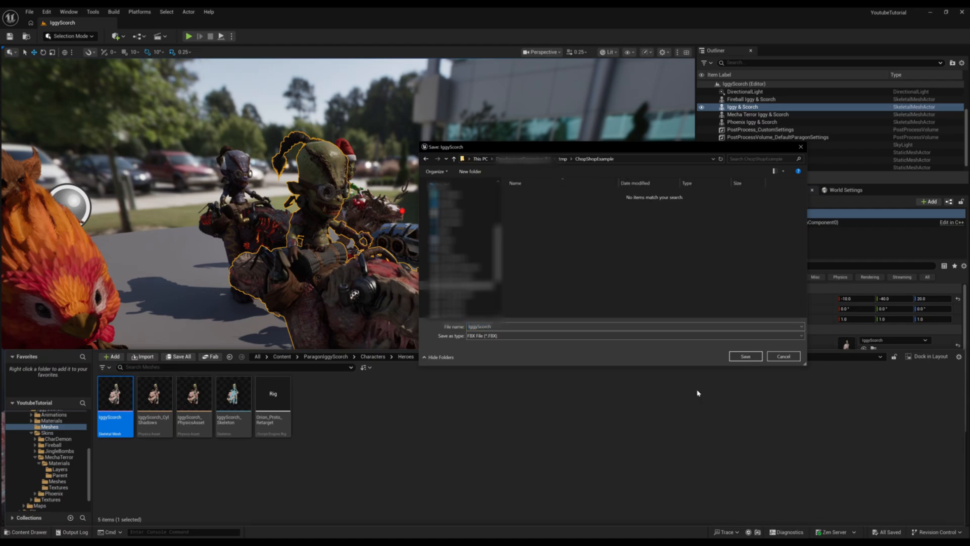
{"action": "left_click", "coordinate": [744, 357]}
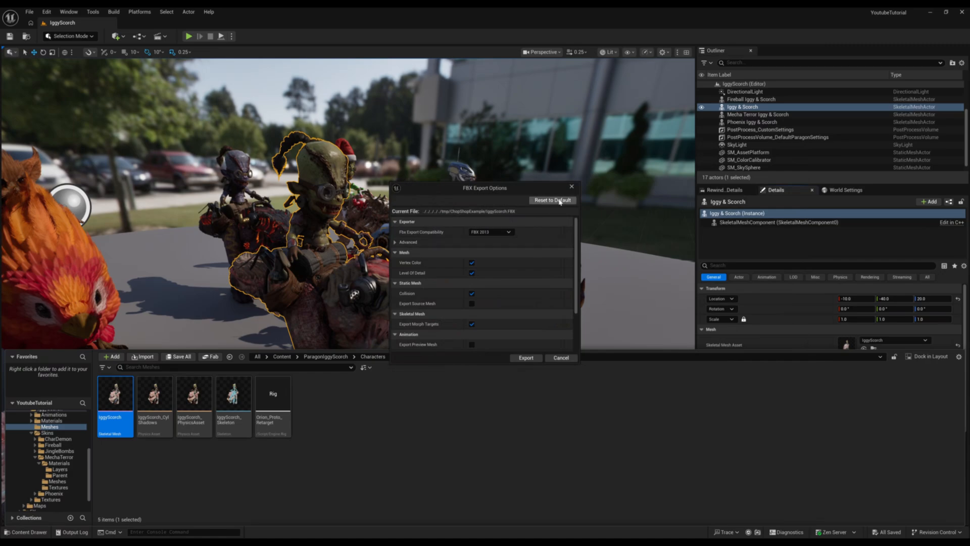
{"action": "left_click", "coordinate": [526, 357]}
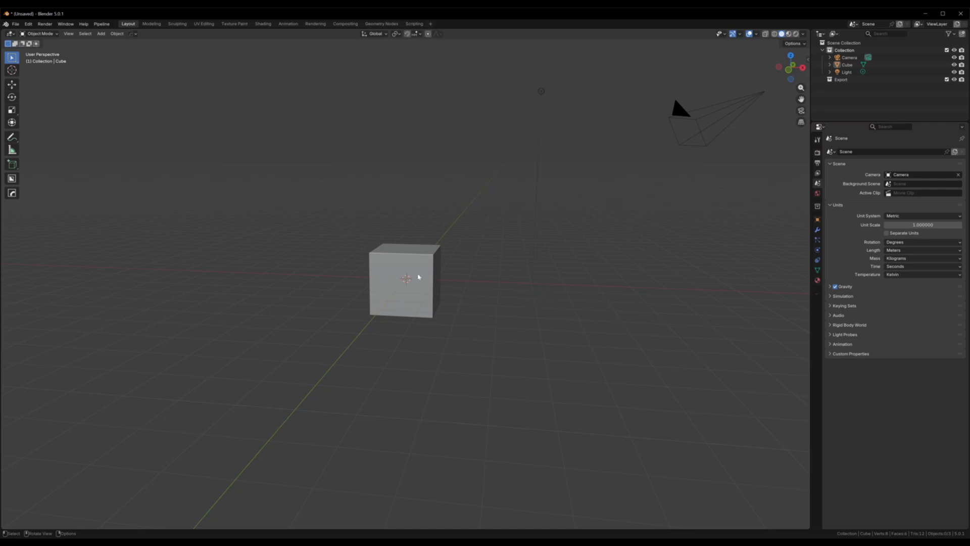
Step: Switch to Blender and delete the default cube
{"action": "left_click", "coordinate": [424, 277]}
{"action": "key", "text": "x"}
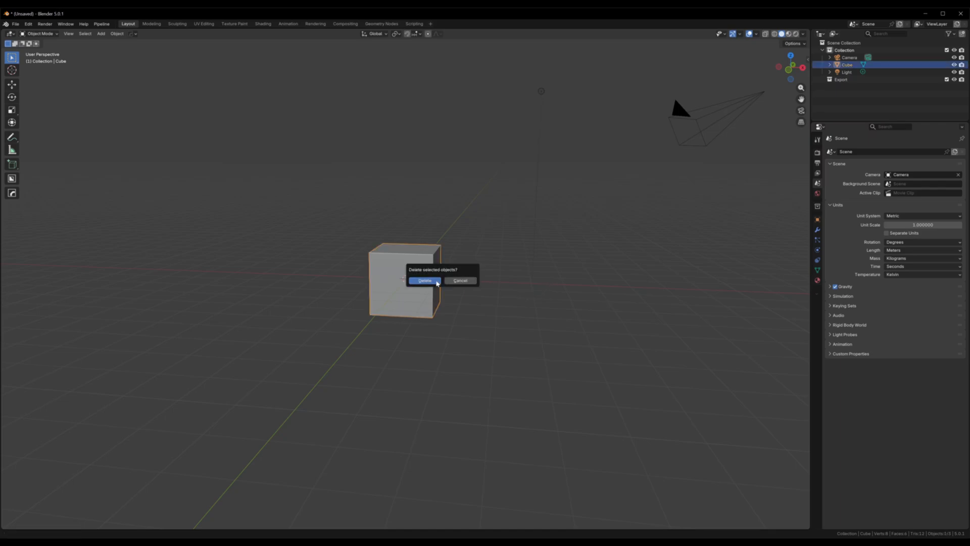
{"action": "left_click", "coordinate": [437, 282]}
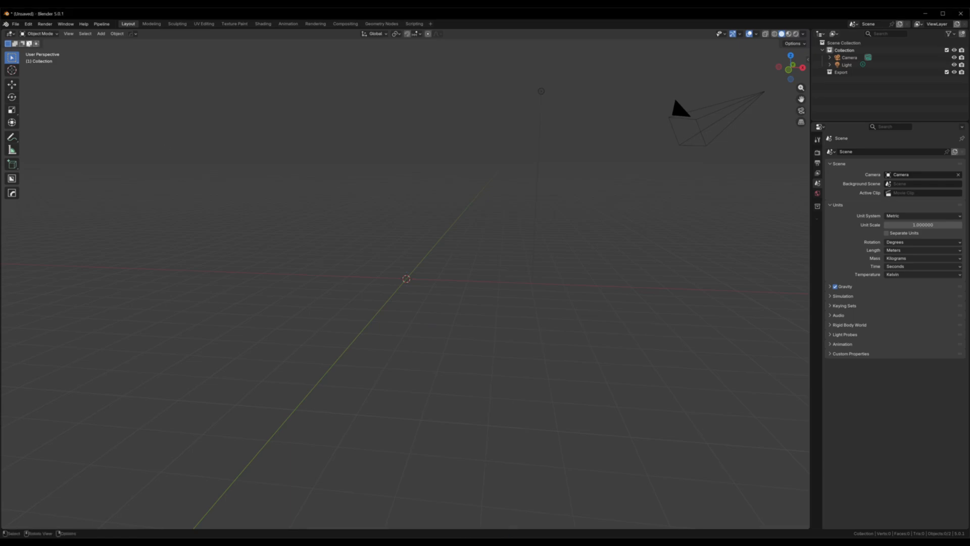
Step: Import IggyScorch.FBX from the ChopShopExample folder into the scene at scale 1.000 with custom normals and animation enabled
{"action": "left_click", "coordinate": [16, 24]}
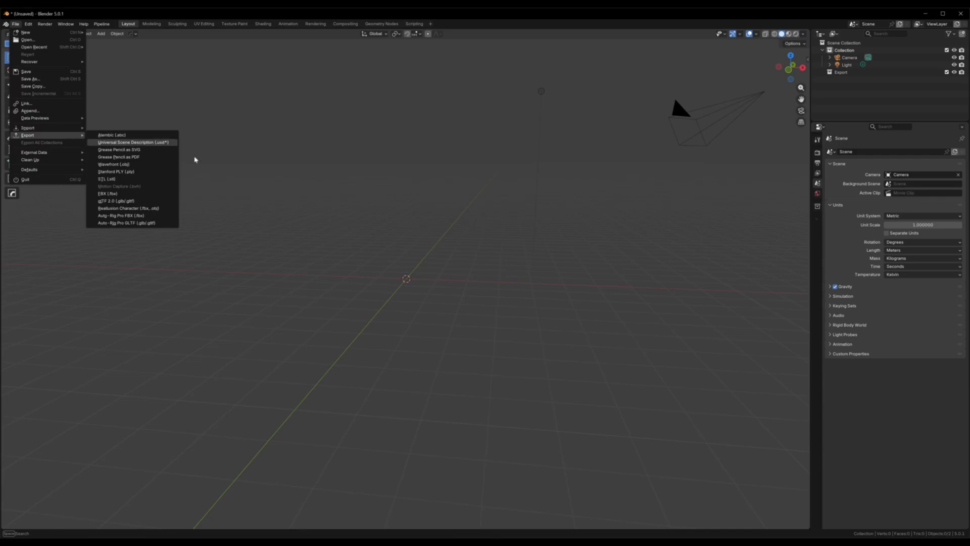
{"action": "left_click", "coordinate": [665, 170]}
{"action": "left_click_drag", "start_coordinate": [969, 237], "coordinate": [707, 83]}
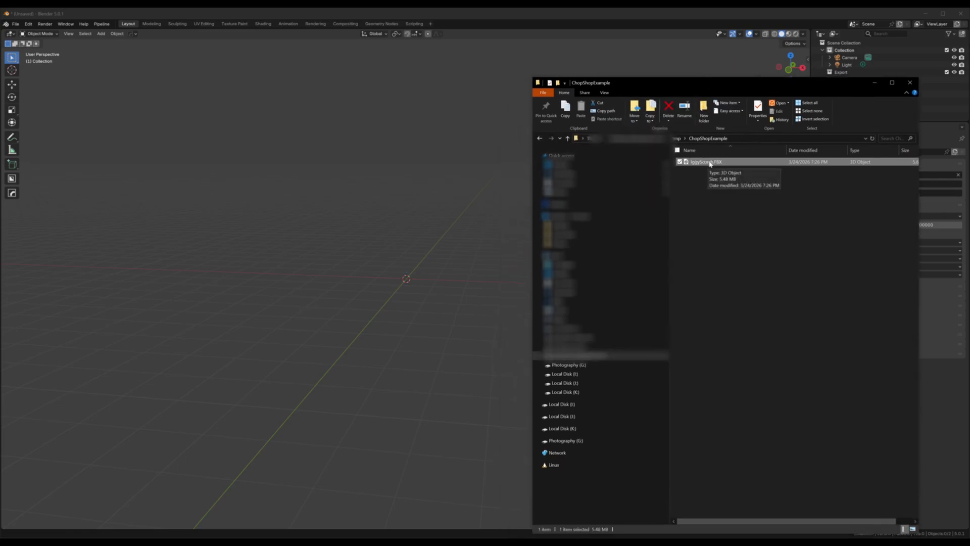
{"action": "left_click_drag", "start_coordinate": [710, 164], "coordinate": [416, 279]}
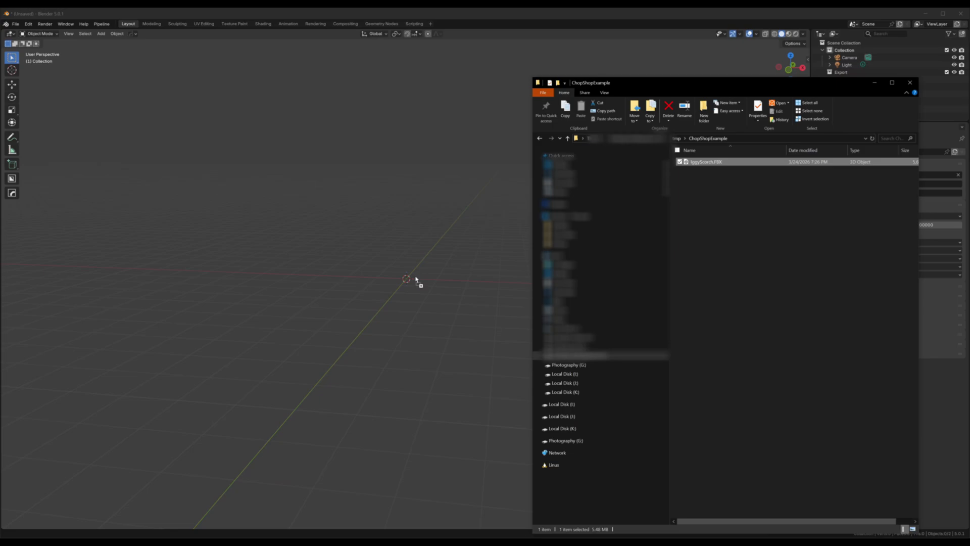
{"action": "left_click_drag", "start_coordinate": [416, 278], "coordinate": [416, 280]}
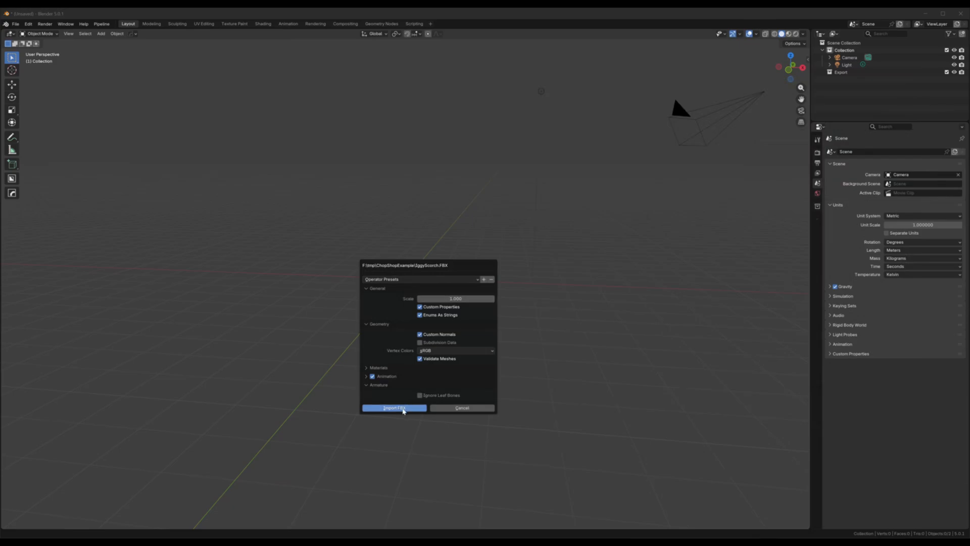
{"action": "left_click", "coordinate": [403, 410]}
Step: Examine the imported IggyScorch model and expand its hierarchy down to the LOD meshes under the root armature
{"action": "scroll", "coordinate": [377, 314], "scroll_direction": "up", "scroll_amount": 7}
{"action": "middle_click_drag", "start_coordinate": [377, 314], "coordinate": [507, 323]}
{"action": "scroll", "coordinate": [465, 349], "scroll_direction": "up", "scroll_amount": 3}
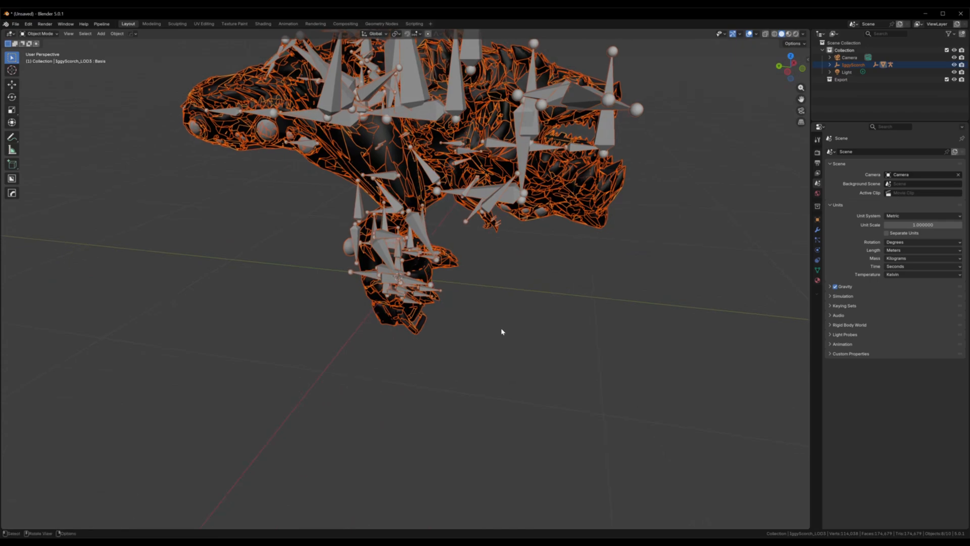
{"action": "scroll", "coordinate": [552, 311], "scroll_direction": "down", "scroll_amount": 2}
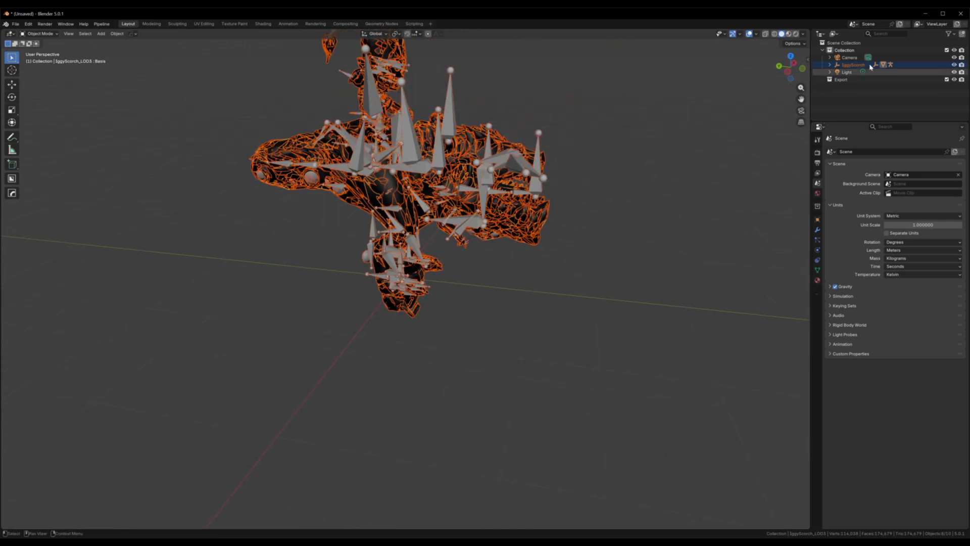
{"action": "left_click", "coordinate": [832, 65]}
{"action": "left_click", "coordinate": [851, 65]}
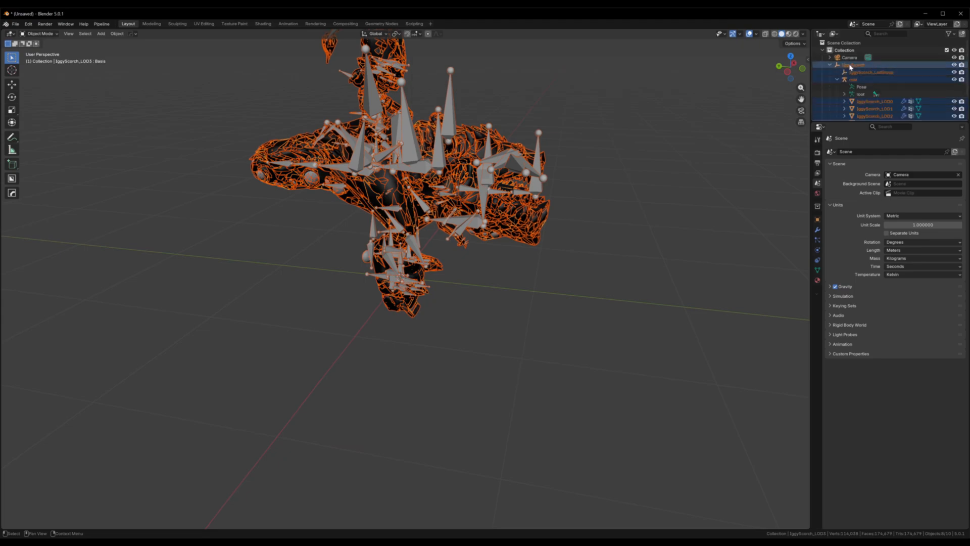
{"action": "left_click", "coordinate": [850, 80], "text": "ctrl"}
{"action": "scroll", "coordinate": [851, 80], "scroll_direction": "down", "scroll_amount": 2}
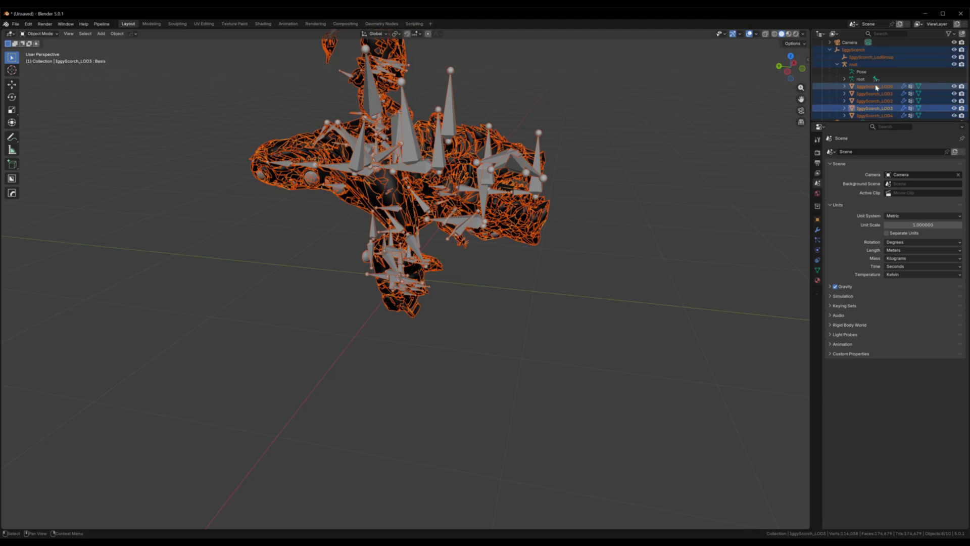
Step: Clear the parent of the IggyScorch_LOD0 mesh
{"action": "left_click", "coordinate": [875, 87]}
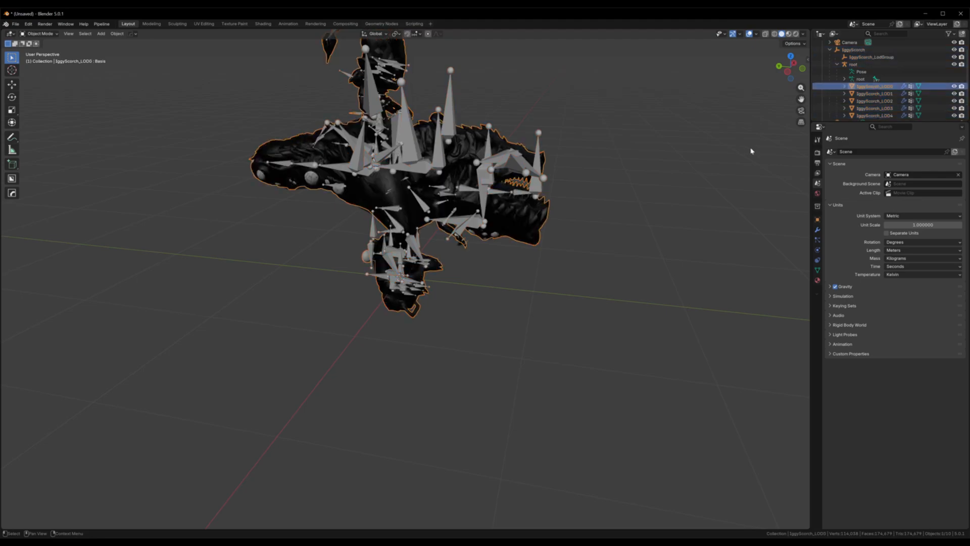
{"action": "key", "text": "alt"}
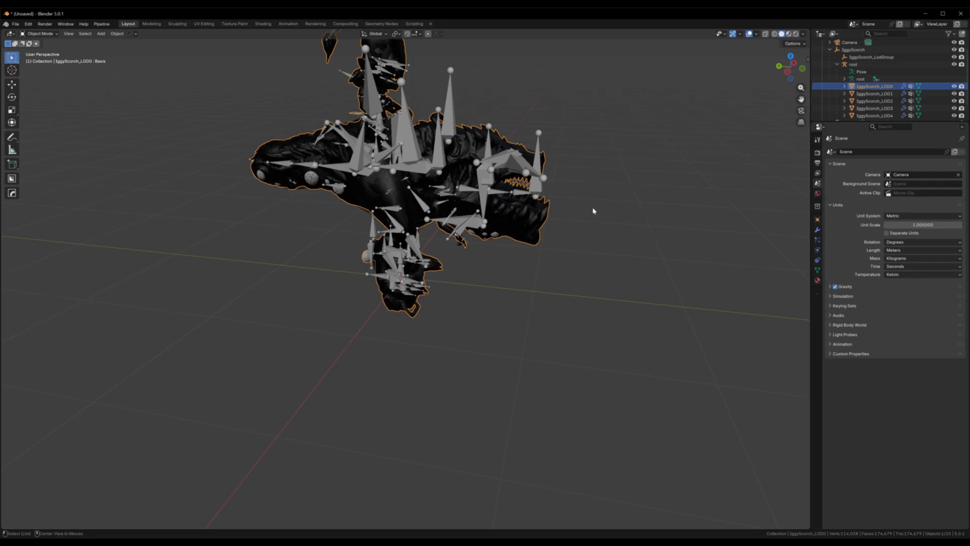
{"action": "key", "text": "alt+p"}
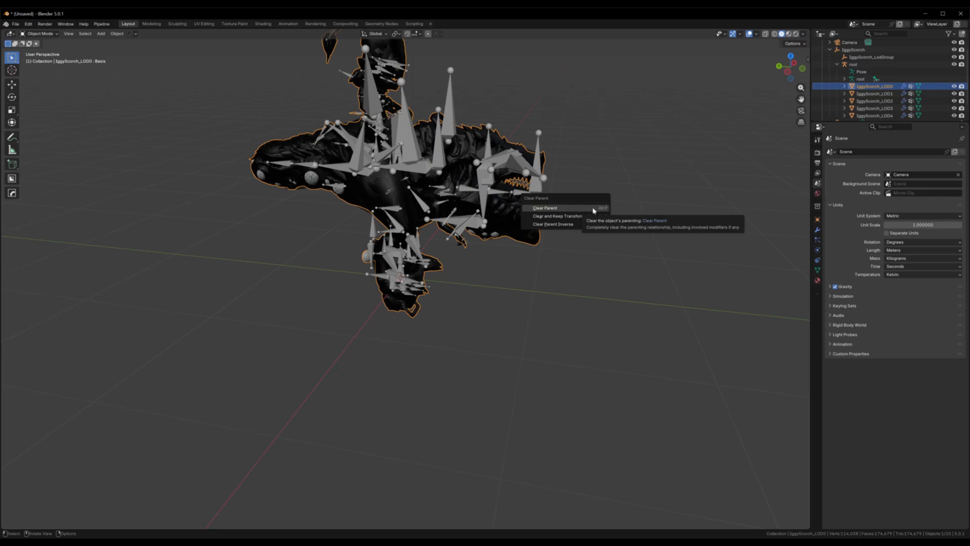
{"action": "left_click", "coordinate": [594, 209]}
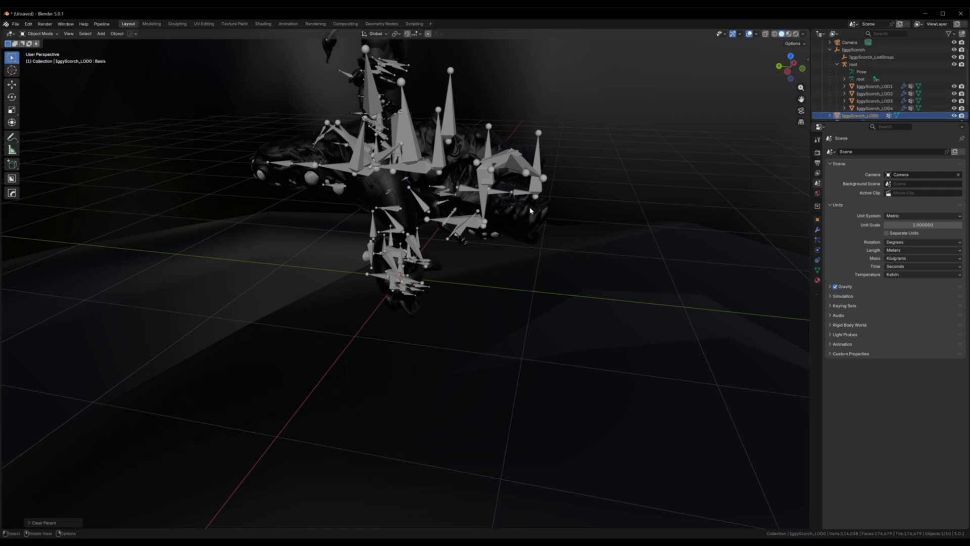
Step: Delete the entire IggyScorch hierarchy, including the LOD group, root armature and LOD1 to LOD4 meshes, keeping the separated LOD0 mesh
{"action": "right_click", "coordinate": [850, 51]}
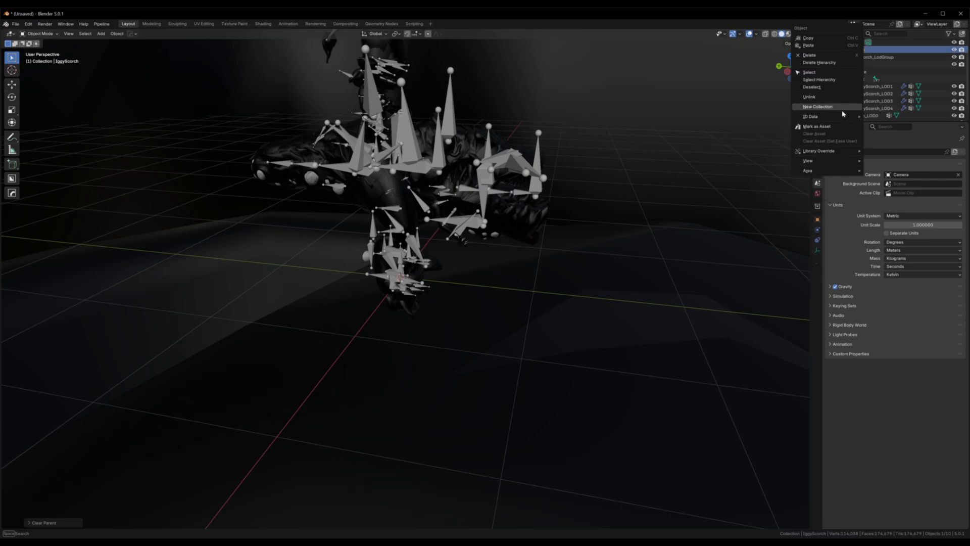
{"action": "left_click", "coordinate": [838, 80]}
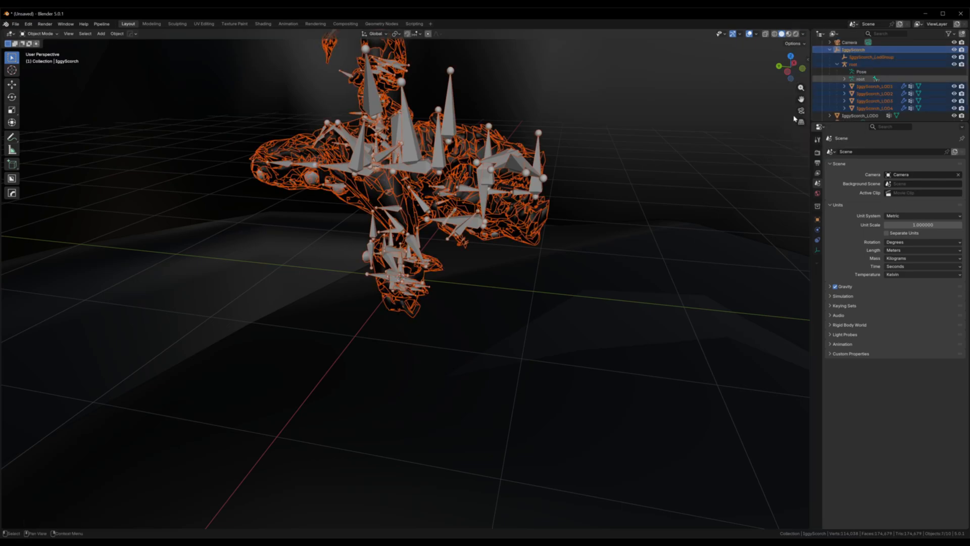
{"action": "key", "text": "x"}
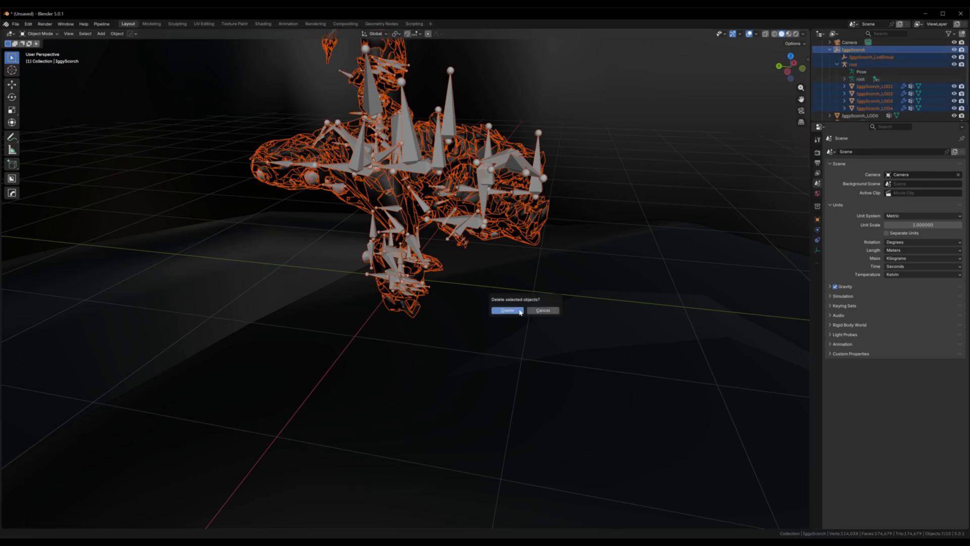
{"action": "left_click", "coordinate": [508, 310]}
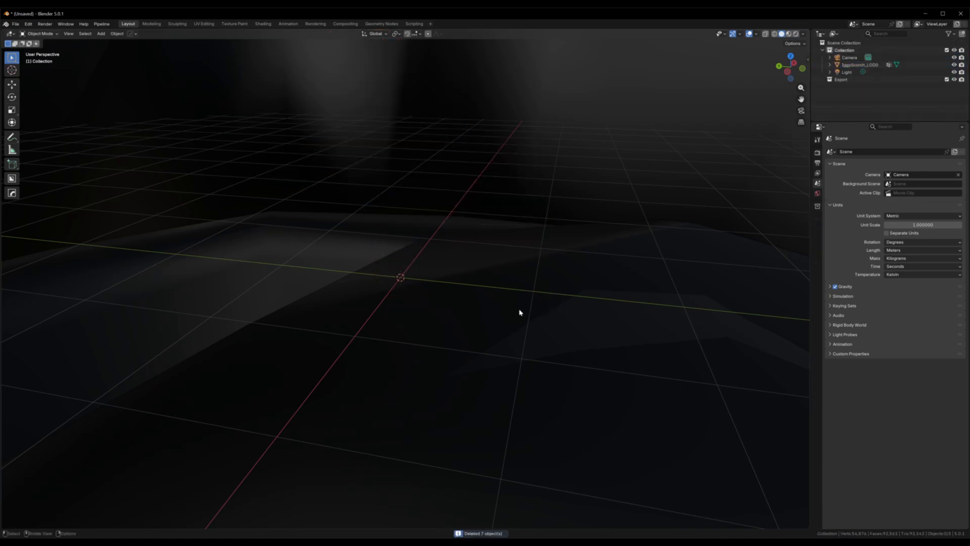
Step: Set the scale of the IggyScorch_LOD0 mesh to 0.01 on X, Y and Z
{"action": "scroll", "coordinate": [520, 310], "scroll_direction": "down", "scroll_amount": 5}
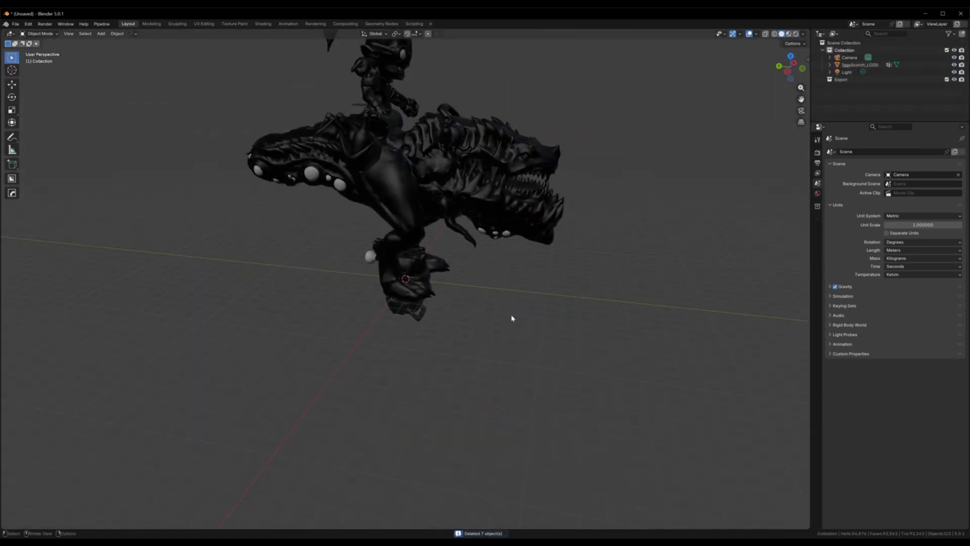
{"action": "middle_click_drag", "start_coordinate": [530, 307], "coordinate": [483, 326]}
{"action": "scroll", "coordinate": [483, 327], "scroll_direction": "down", "scroll_amount": 2}
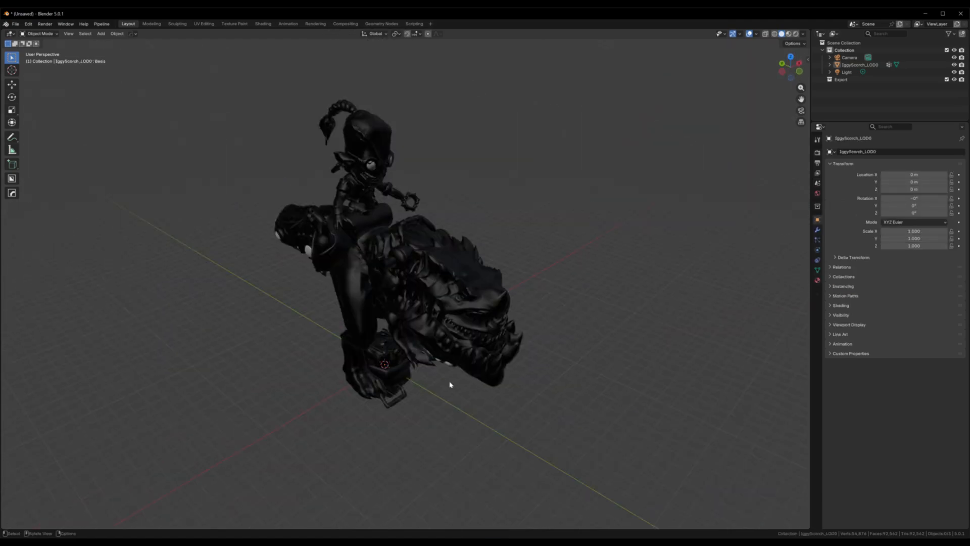
{"action": "middle_click_drag", "start_coordinate": [567, 435], "coordinate": [569, 433]}
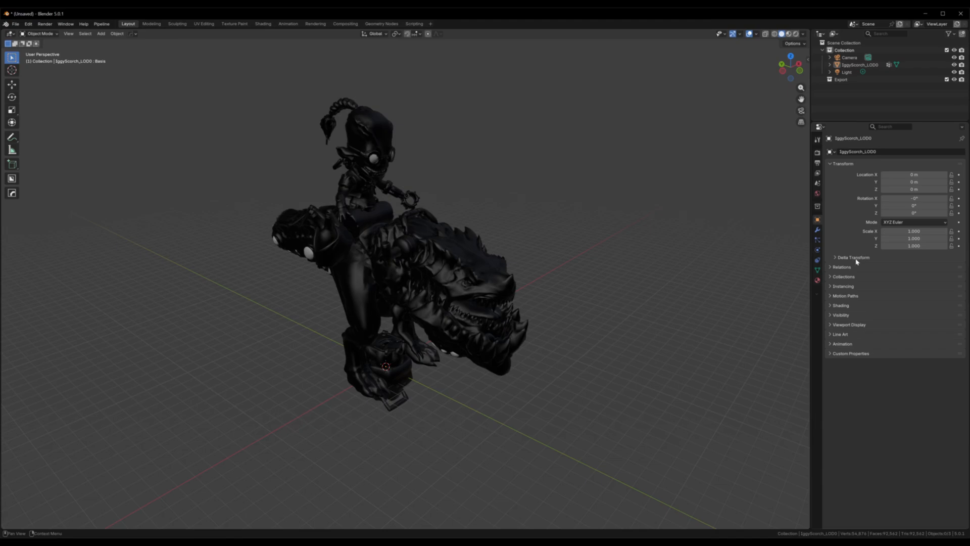
{"action": "left_click", "coordinate": [922, 231]}
{"action": "key", "text": "BackSpace"}
{"action": "type", "text": ".01"}
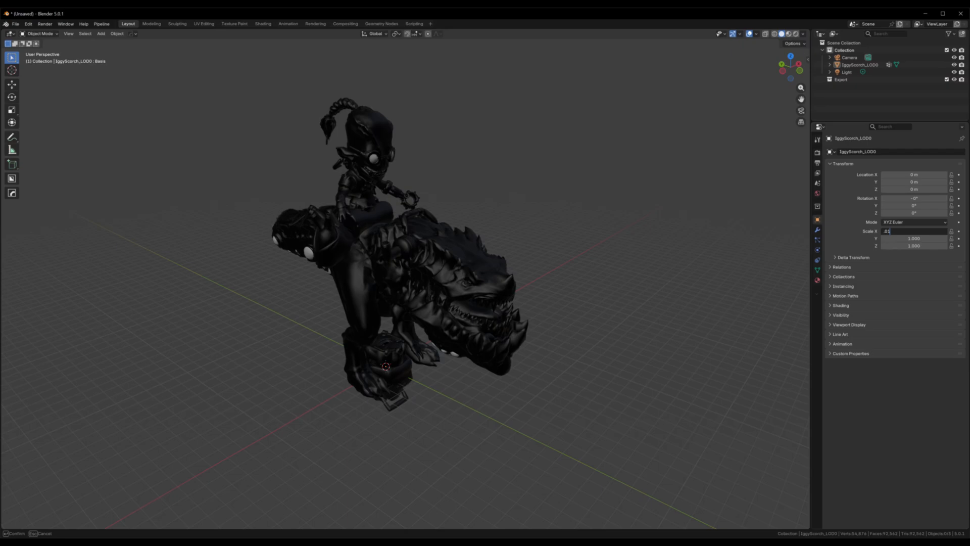
{"action": "key", "text": "Tab"}
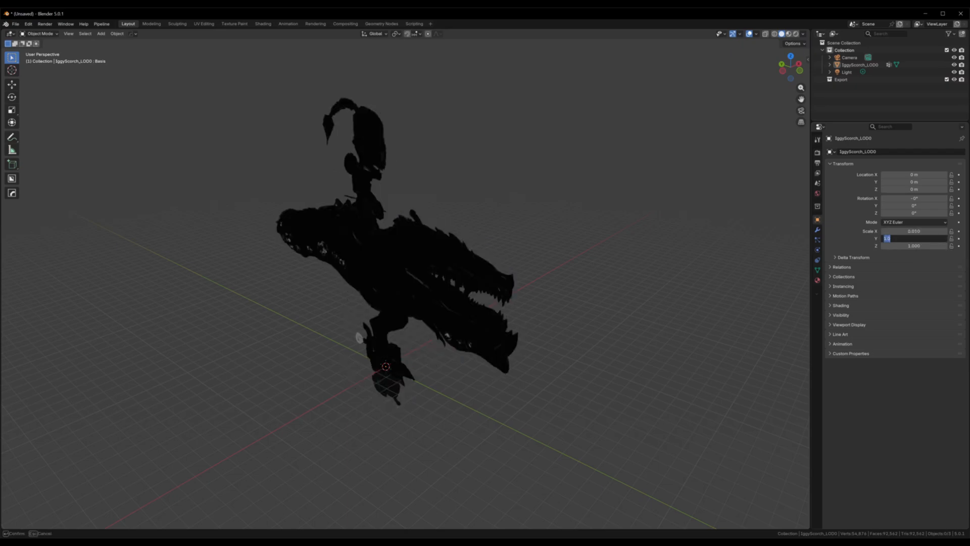
{"action": "key", "text": "BackSpace"}
{"action": "type", "text": ".01"}
{"action": "key", "text": "Tab"}
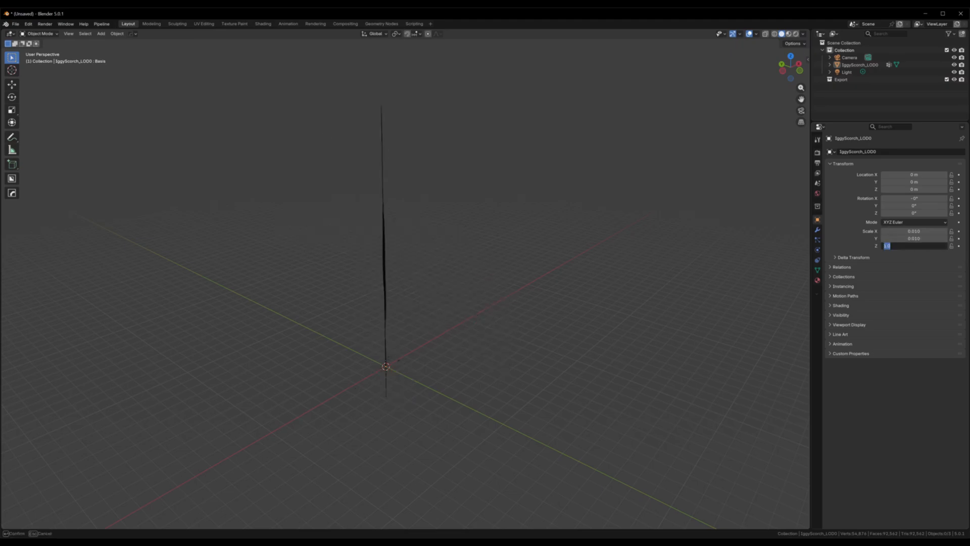
{"action": "type", "text": ".01"}
{"action": "key", "text": "Return"}
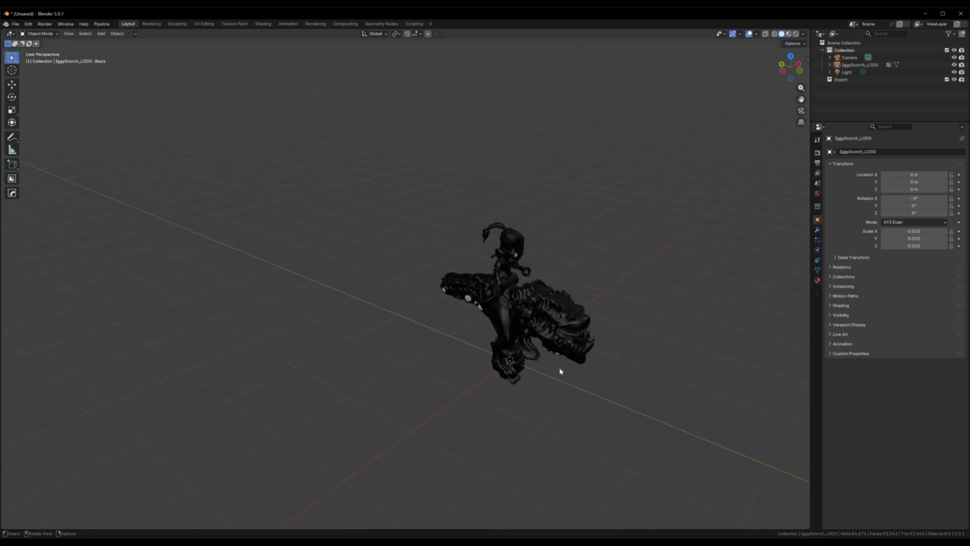
Step: Select the IggyScorch_LOD0 mesh in the viewport and apply its scale
{"action": "middle_click_drag", "start_coordinate": [610, 393], "coordinate": [574, 137]}
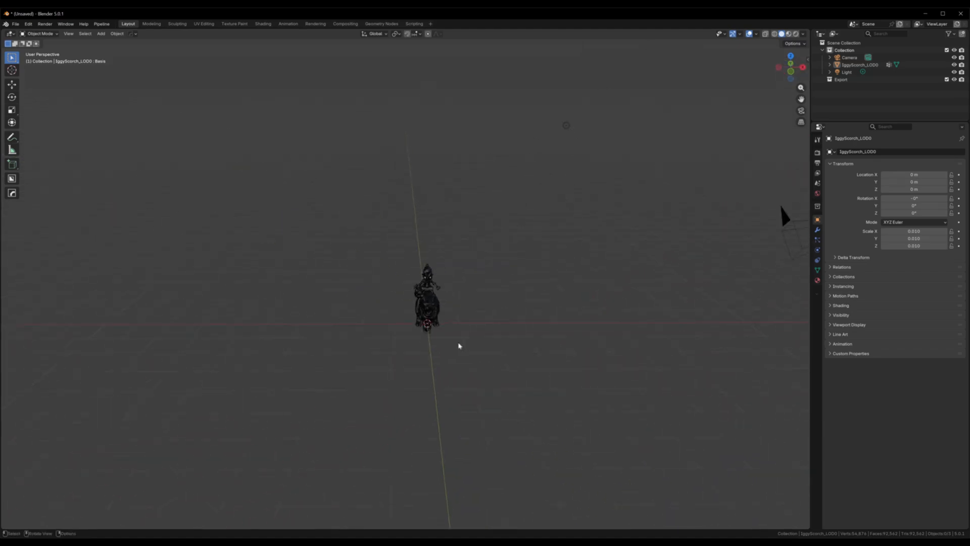
{"action": "scroll", "coordinate": [444, 340], "scroll_direction": "up", "scroll_amount": 2}
{"action": "scroll", "coordinate": [503, 379], "scroll_direction": "up", "scroll_amount": 4}
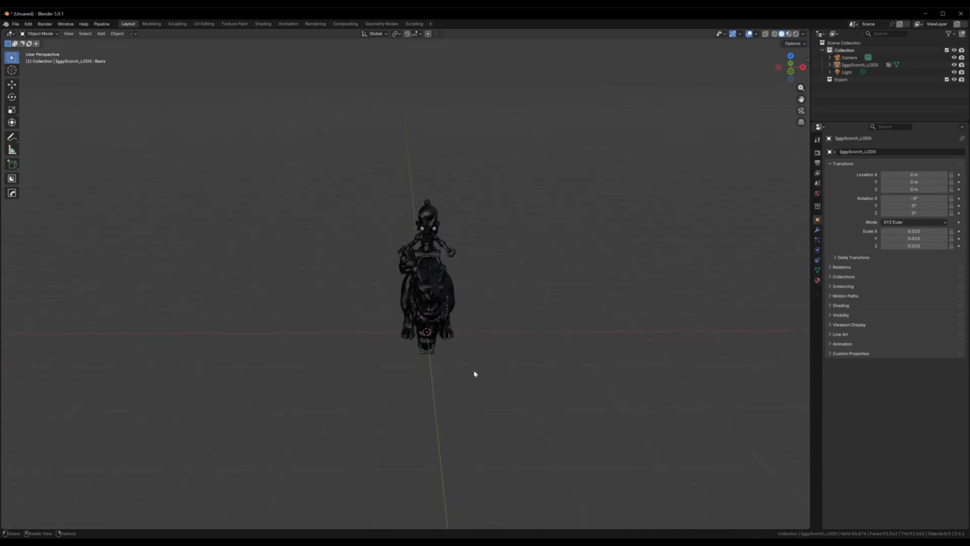
{"action": "scroll", "coordinate": [479, 381], "scroll_direction": "up", "scroll_amount": 2}
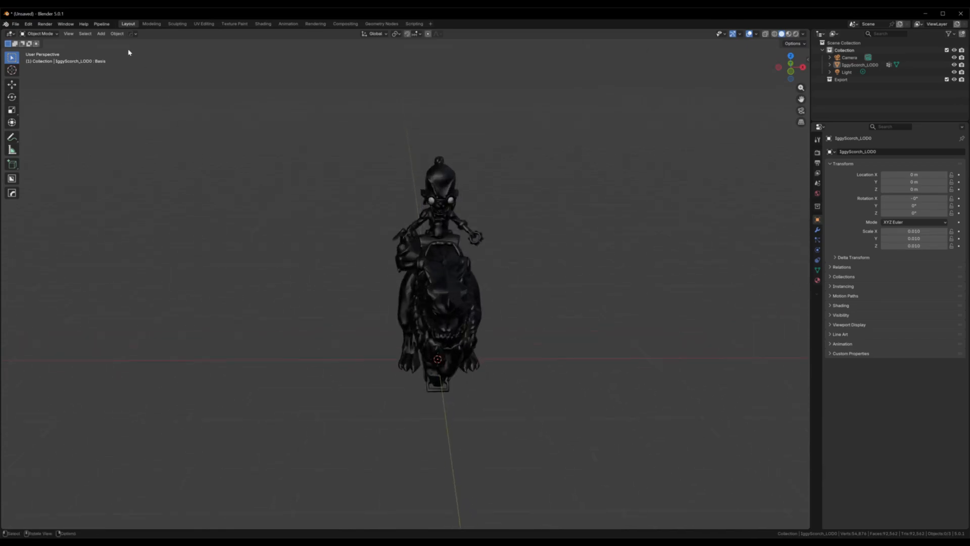
{"action": "left_click", "coordinate": [453, 278]}
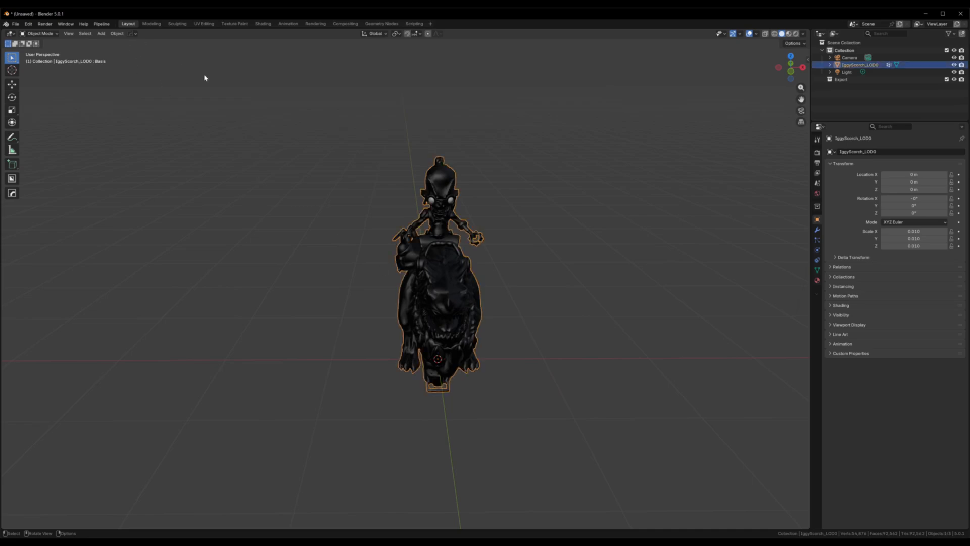
{"action": "left_click", "coordinate": [117, 33]}
{"action": "mouse_move", "coordinate": [132, 74]}
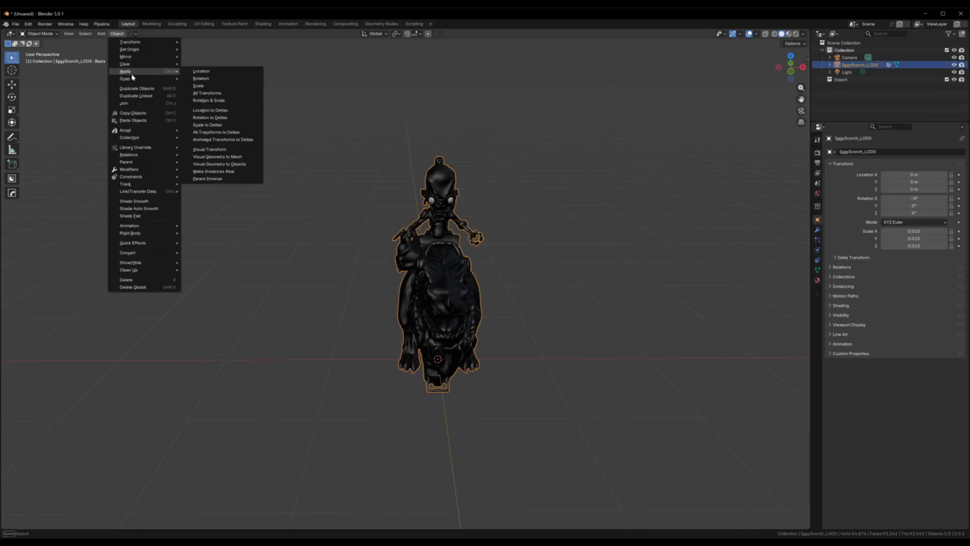
{"action": "left_click", "coordinate": [207, 86]}
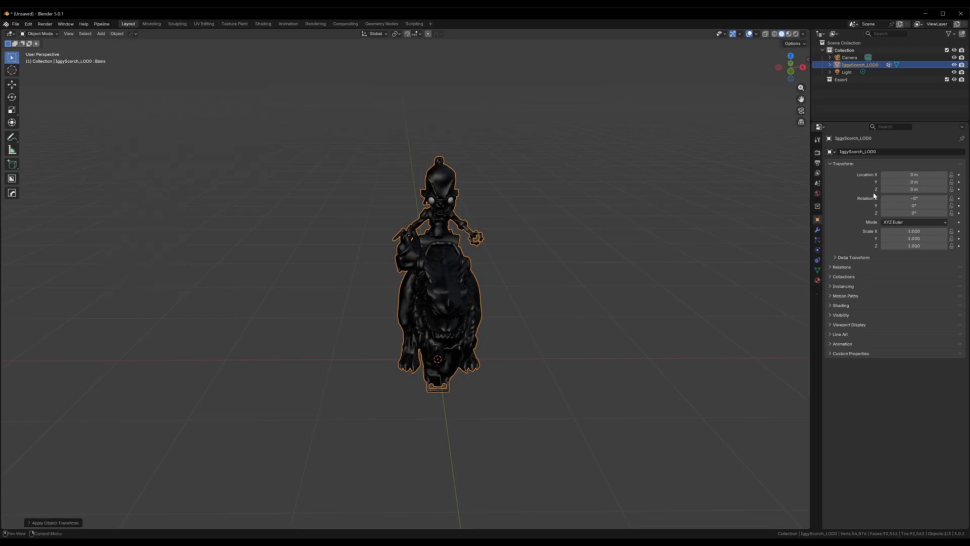
Step: Enter Edit Mode on IggyScorch_LOD0, select the whole mesh and convert its triangles to quads
{"action": "middle_click_drag", "start_coordinate": [474, 416], "coordinate": [490, 350]}
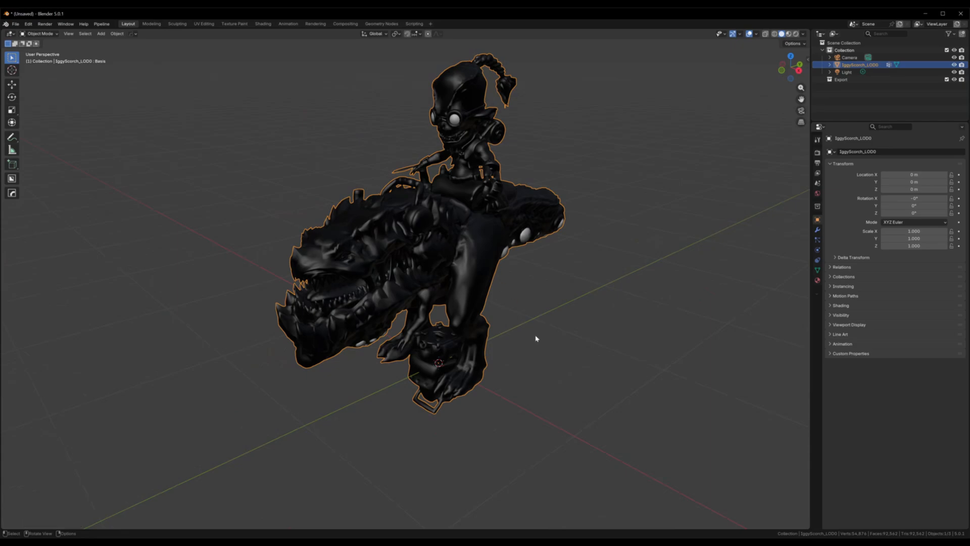
{"action": "key", "text": "Tab"}
{"action": "scroll", "coordinate": [525, 332], "scroll_direction": "up", "scroll_amount": 3}
{"action": "middle_click_drag", "start_coordinate": [525, 332], "coordinate": [546, 370]}
{"action": "scroll", "coordinate": [344, 322], "scroll_direction": "up", "scroll_amount": 4}
{"action": "middle_click_drag", "start_coordinate": [264, 315], "coordinate": [275, 369]}
{"action": "scroll", "coordinate": [294, 351], "scroll_direction": "down", "scroll_amount": 6}
{"action": "scroll", "coordinate": [431, 357], "scroll_direction": "up", "scroll_amount": 4}
{"action": "middle_click_drag", "start_coordinate": [512, 358], "coordinate": [494, 353]}
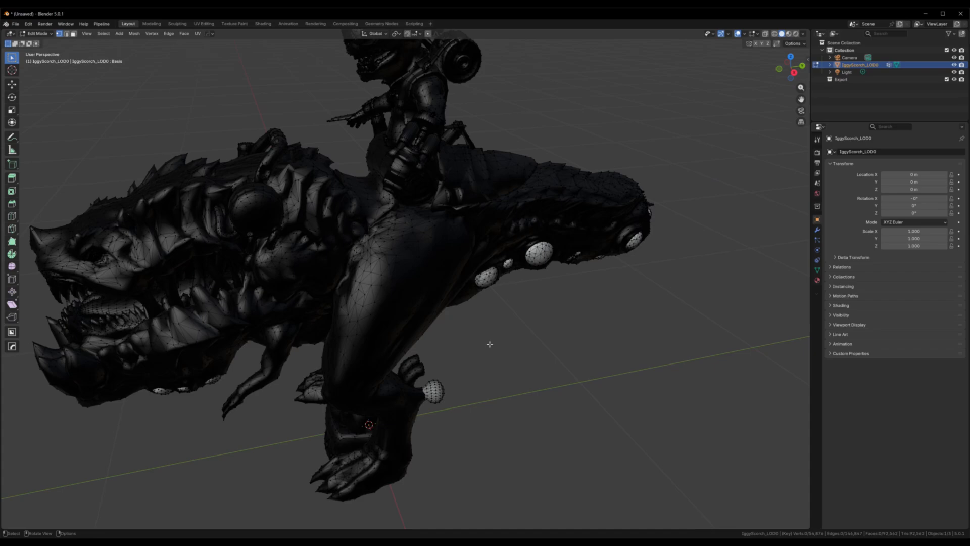
{"action": "key", "text": "a"}
{"action": "key", "text": "alt"}
{"action": "key", "text": "alt+j"}
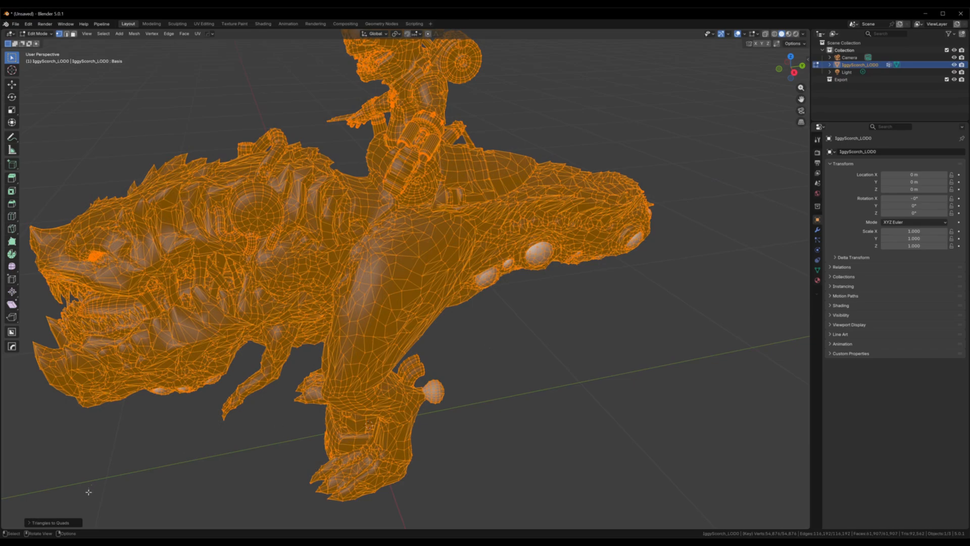
Step: Clear the full mesh selection and examine the converted topology around the rider's arm, the creature's leg and its tail
{"action": "middle_click_drag", "start_coordinate": [493, 343], "coordinate": [540, 429]}
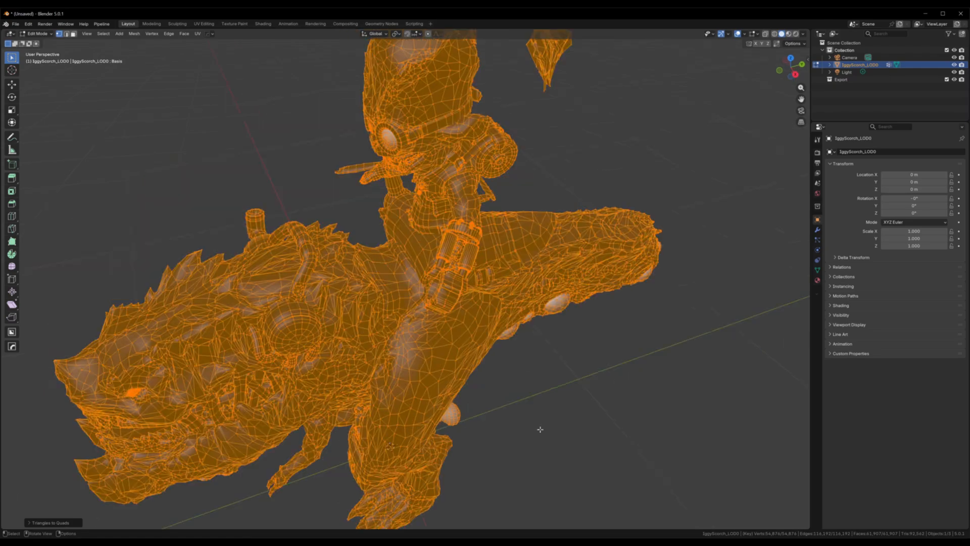
{"action": "scroll", "coordinate": [508, 430], "scroll_direction": "up", "scroll_amount": 3}
{"action": "middle_click_drag", "start_coordinate": [558, 388], "coordinate": [564, 384]}
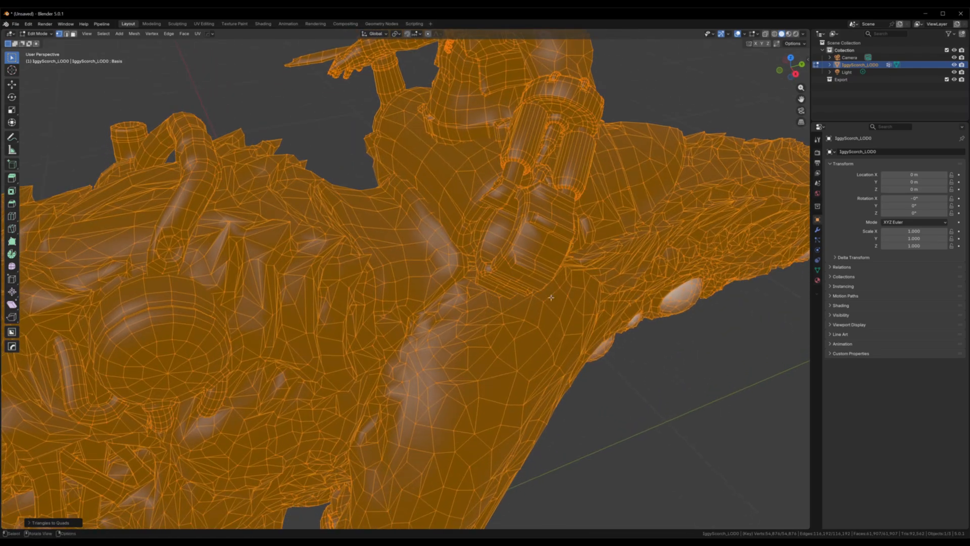
{"action": "left_click", "coordinate": [583, 184]}
{"action": "middle_click_drag", "start_coordinate": [593, 344], "coordinate": [537, 337]}
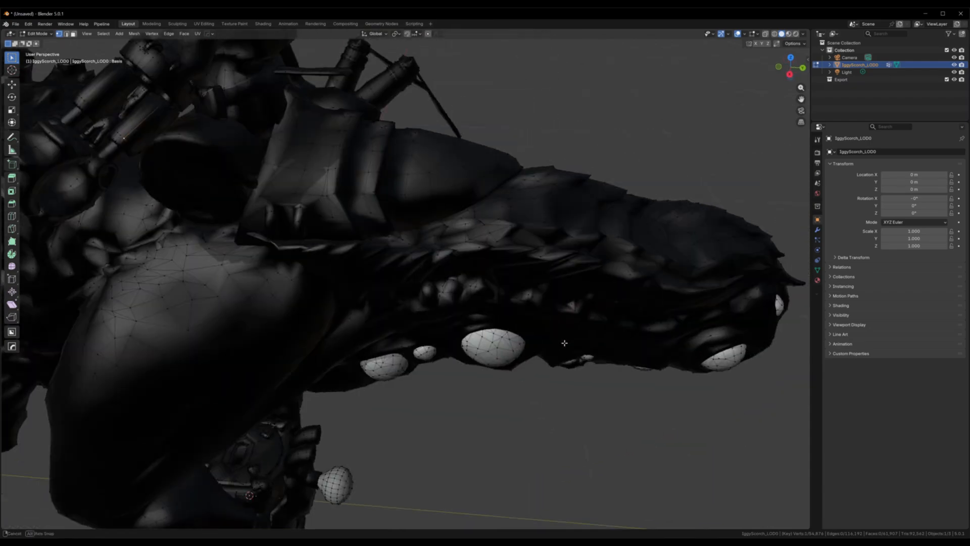
{"action": "middle_click_drag", "start_coordinate": [303, 305], "coordinate": [458, 434], "text": "shift"}
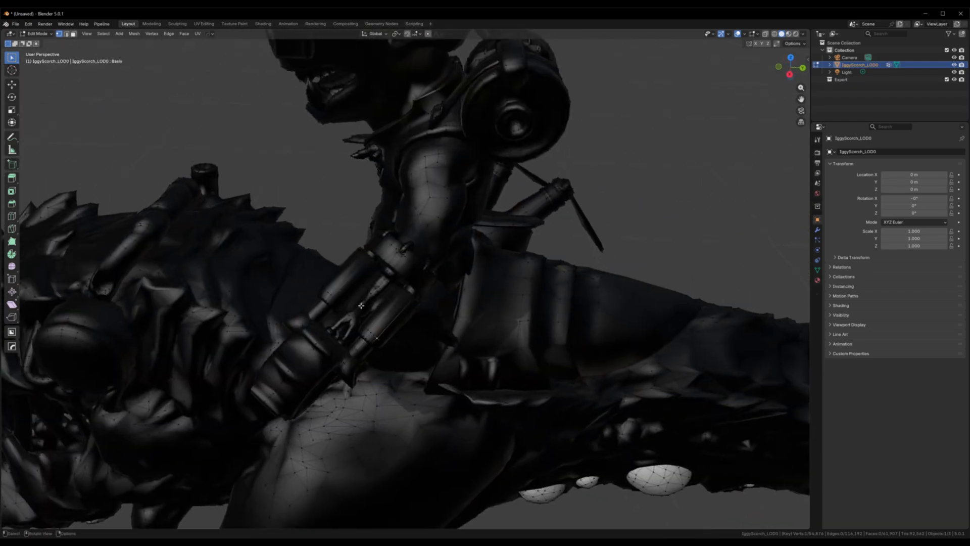
{"action": "middle_click_drag", "start_coordinate": [348, 385], "coordinate": [393, 204]}
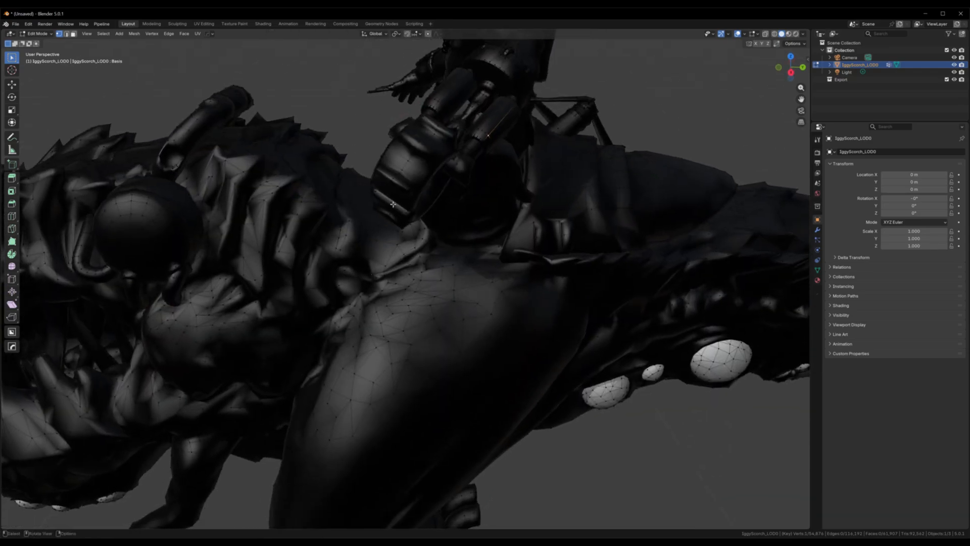
Step: Set the viewport shading's object color to Random and inspect the wireframe on the creature's body and the rider
{"action": "left_click", "coordinate": [803, 34]}
{"action": "left_click", "coordinate": [831, 146]}
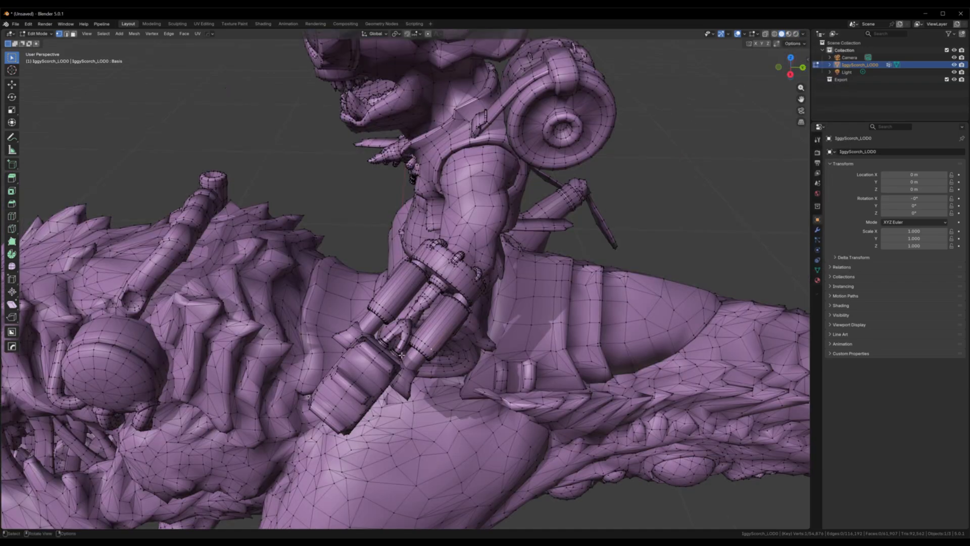
{"action": "middle_click_drag", "start_coordinate": [402, 355], "coordinate": [551, 204]}
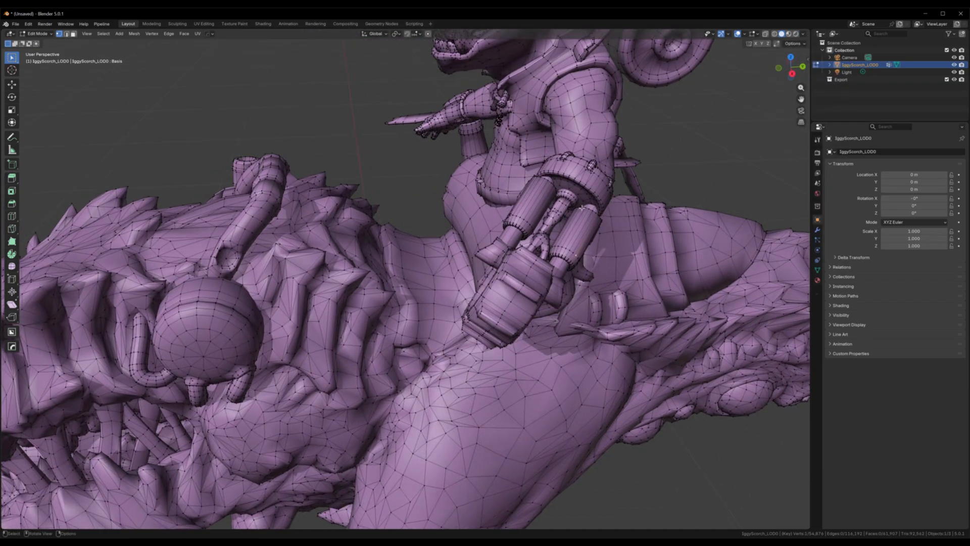
{"action": "middle_click_drag", "start_coordinate": [575, 273], "coordinate": [413, 510], "text": "shift"}
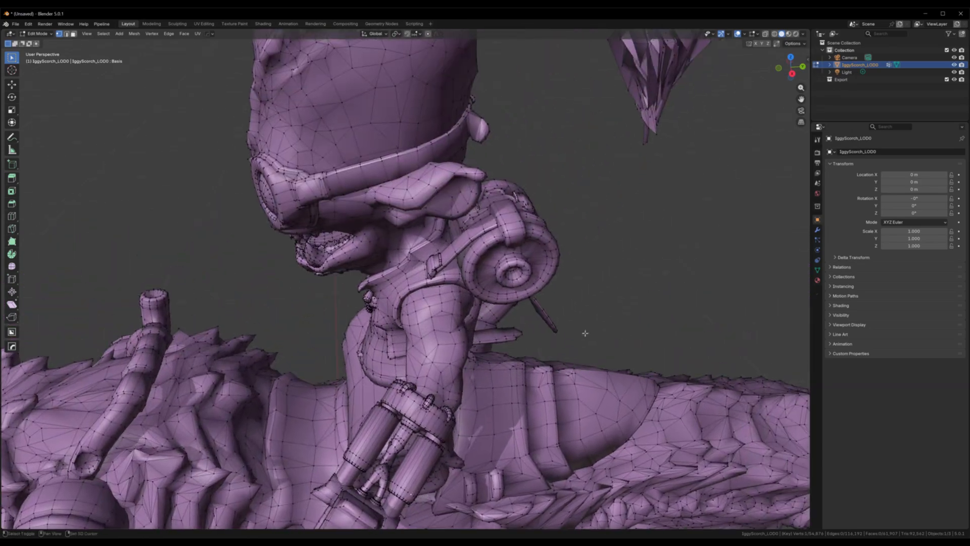